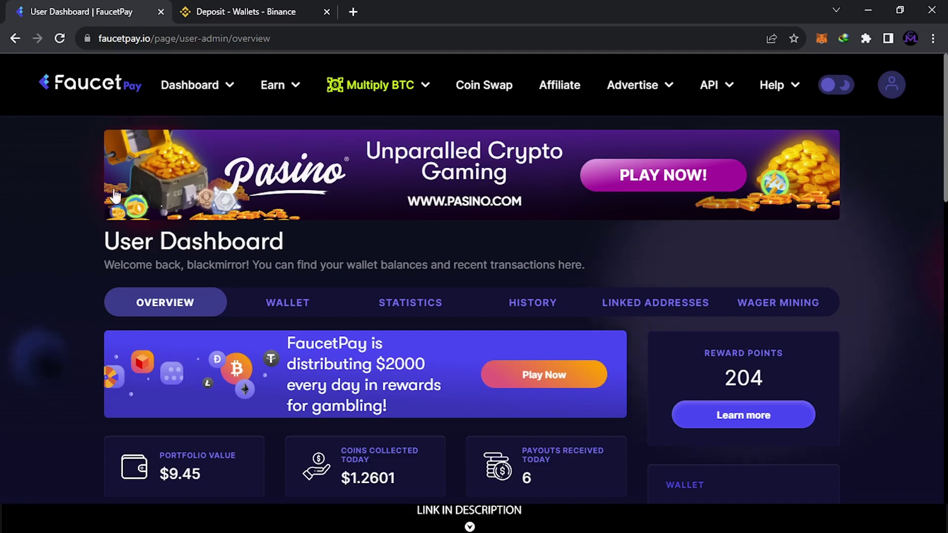
# Open the wallet page and look through the coin balances and their deposit and withdrawal actions.
pyautogui.click(290, 311)
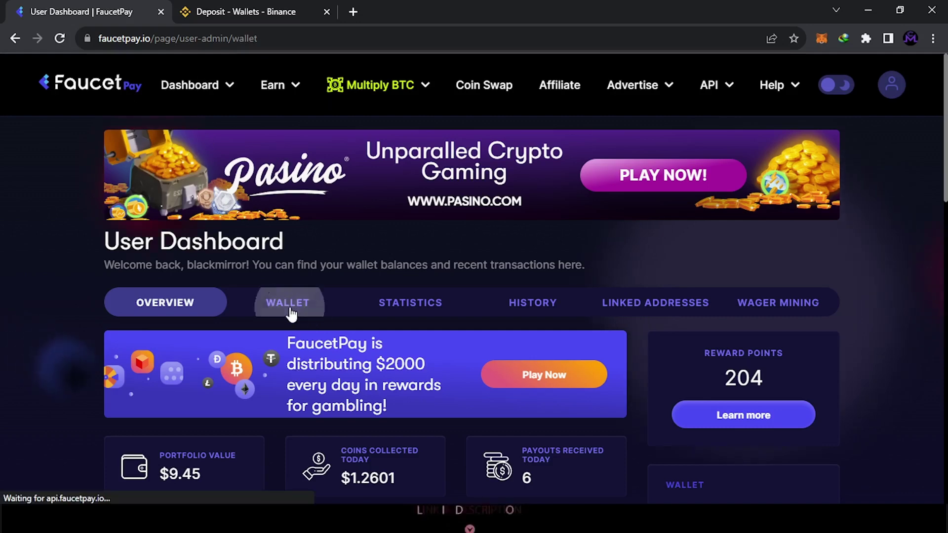
pyautogui.scroll(-1, 283, 307)
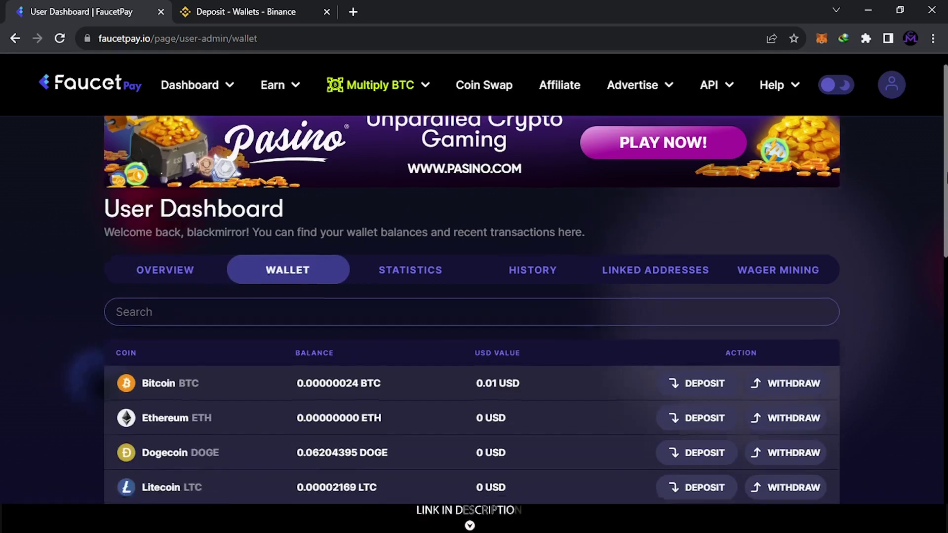
pyautogui.scroll(-5, 472, 306)
pyautogui.scroll(-5, 945, 286)
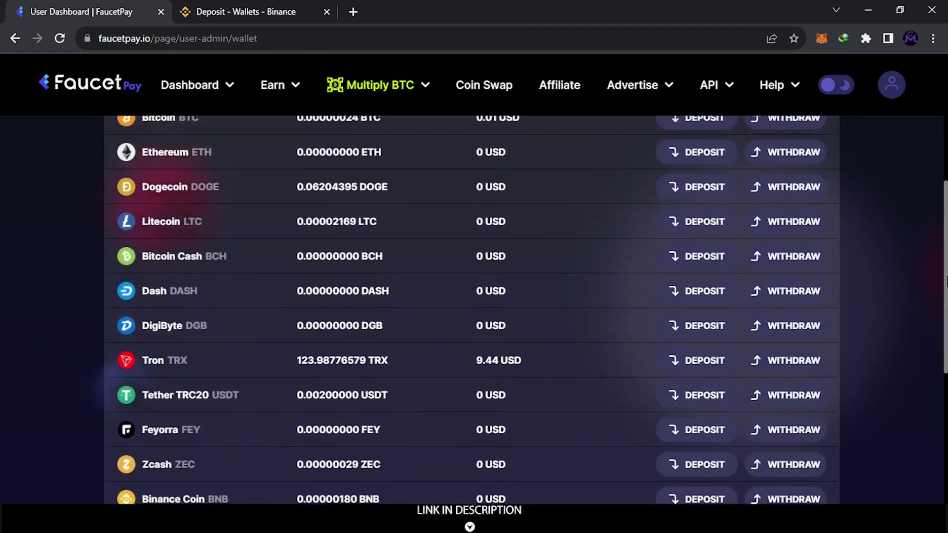
pyautogui.scroll(3, 944, 303)
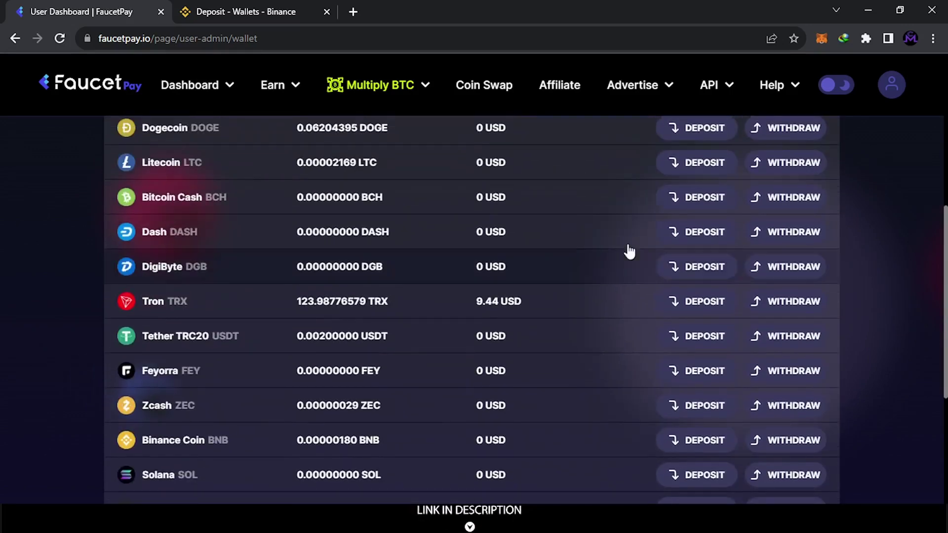
pyautogui.scroll(2, 275, 294)
pyautogui.scroll(2, 768, 222)
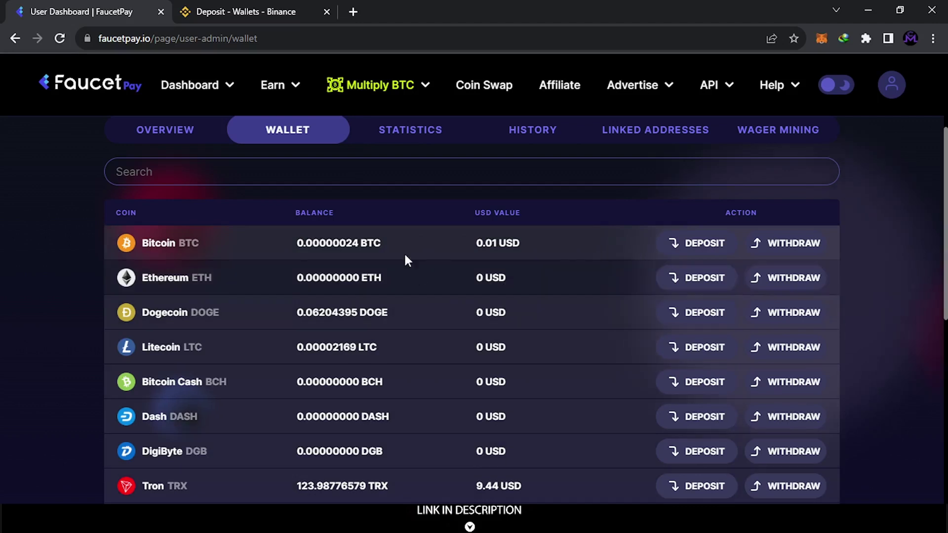
pyautogui.moveTo(945, 190); pyautogui.dragTo(946, 208)
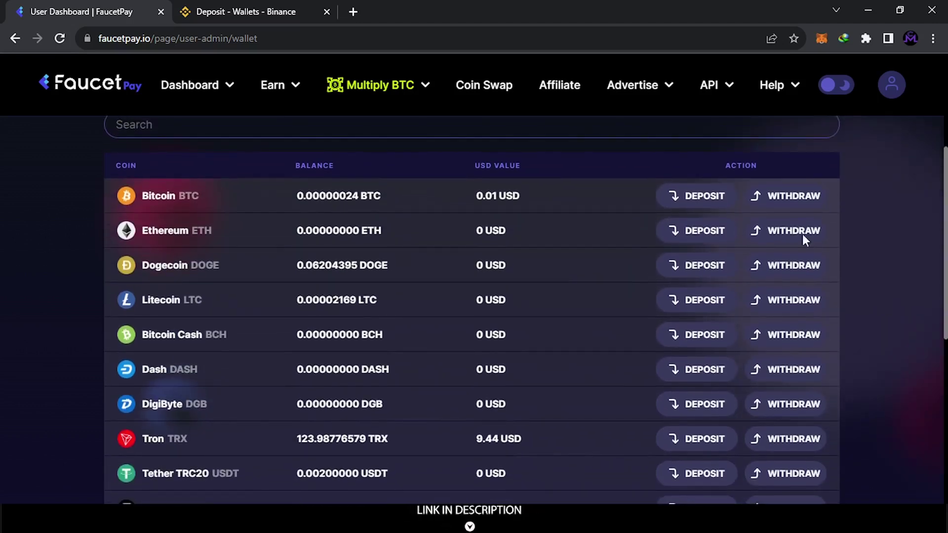
pyautogui.scroll(-1, 436, 191)
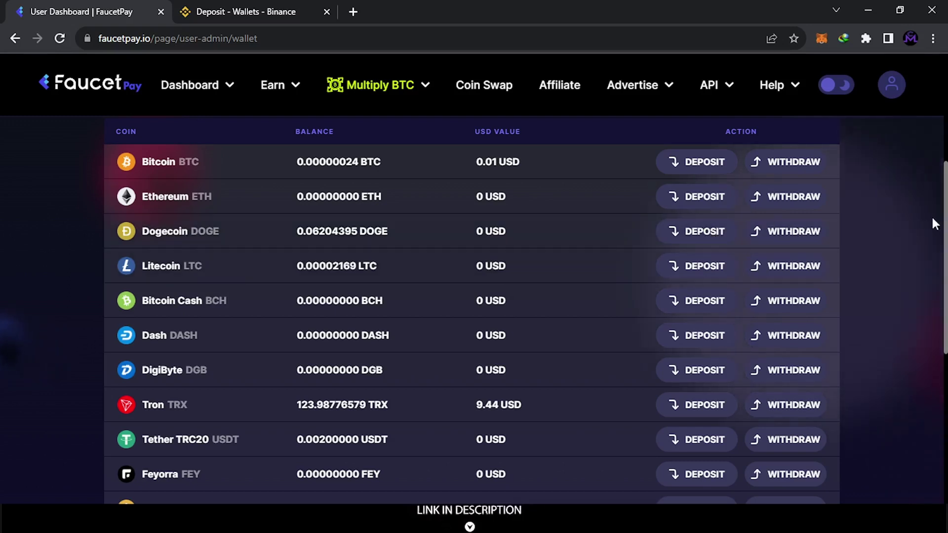
# On the coin swap page, choose Tron (TRX) as the coin to convert and set its amount to 1.
pyautogui.click(486, 89)
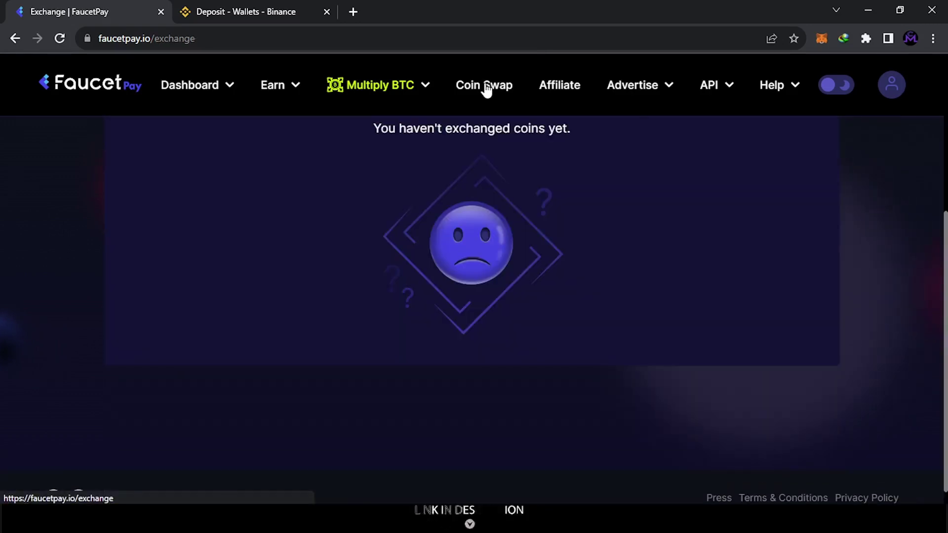
pyautogui.scroll(5, 474, 276)
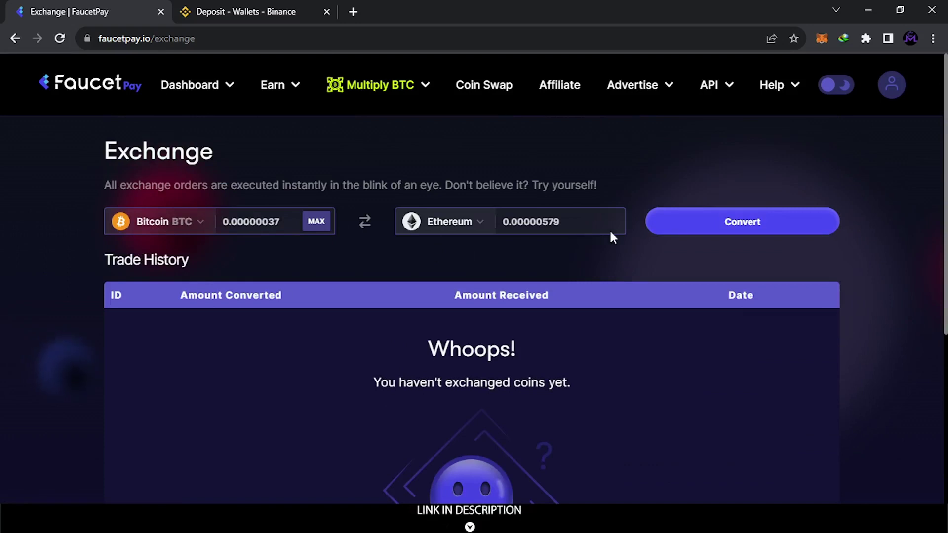
pyautogui.click(186, 226)
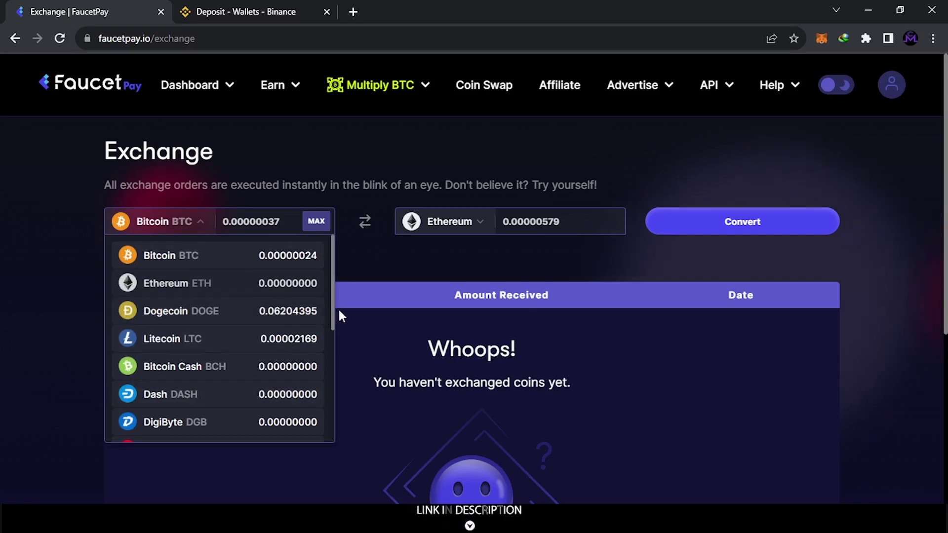
pyautogui.moveTo(333, 310); pyautogui.dragTo(335, 334)
pyautogui.click(212, 397)
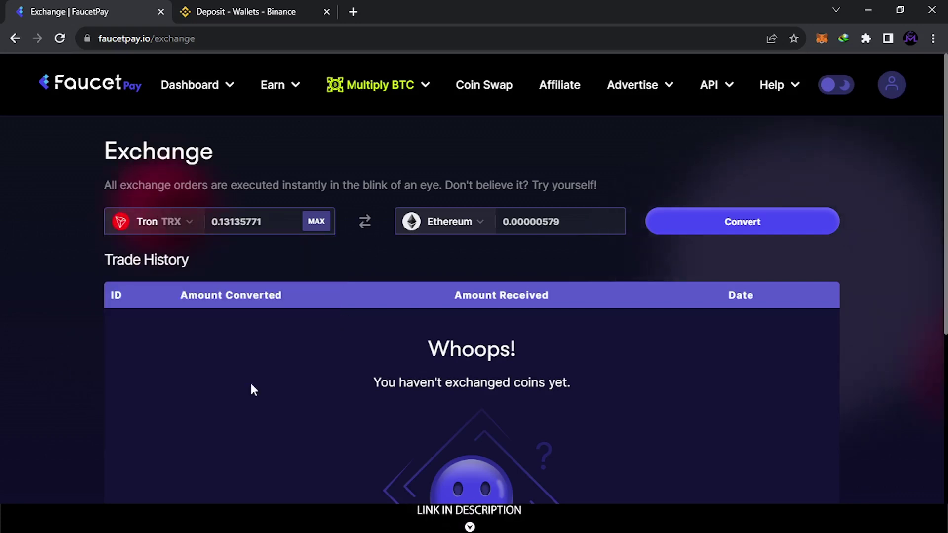
pyautogui.doubleClick(265, 217)
pyautogui.write('1')
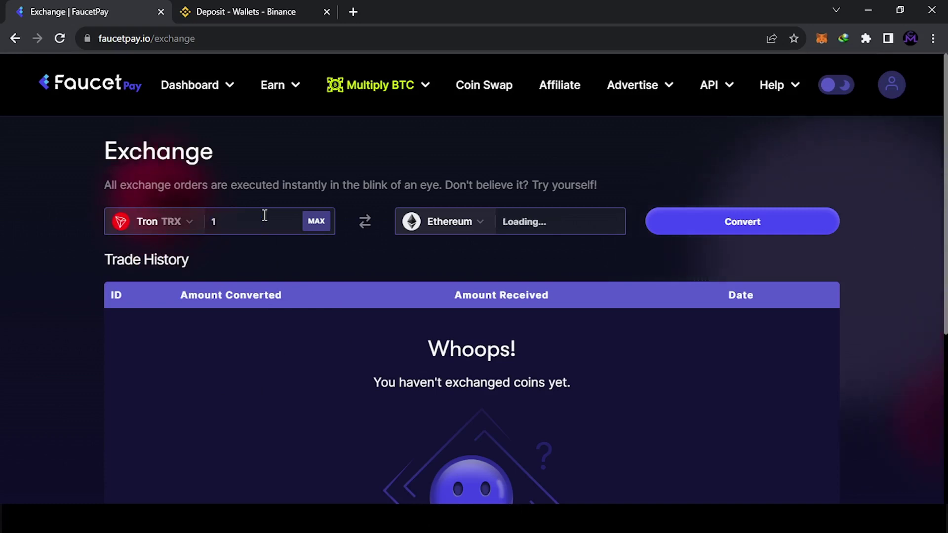
# Choose Dogecoin as the coin to receive and convert the Tron amount.
pyautogui.click(484, 219)
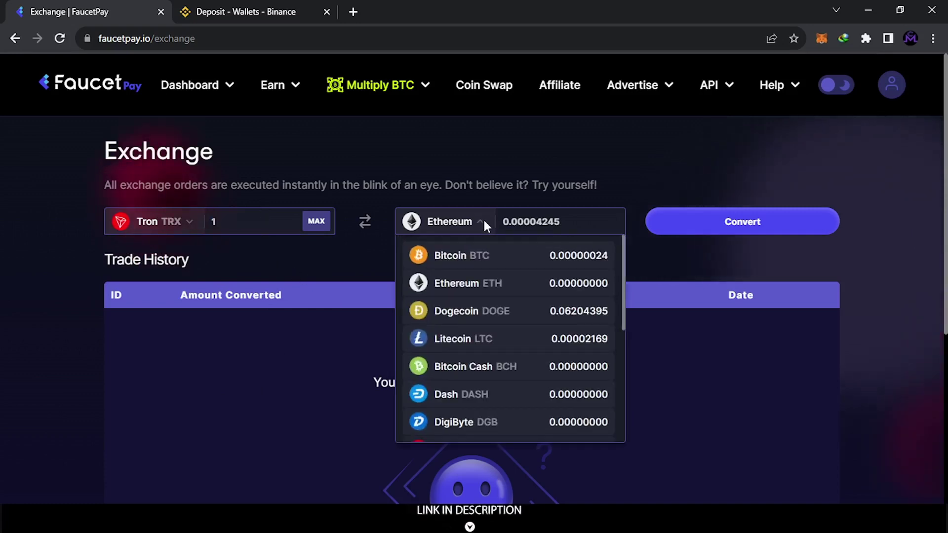
pyautogui.click(493, 310)
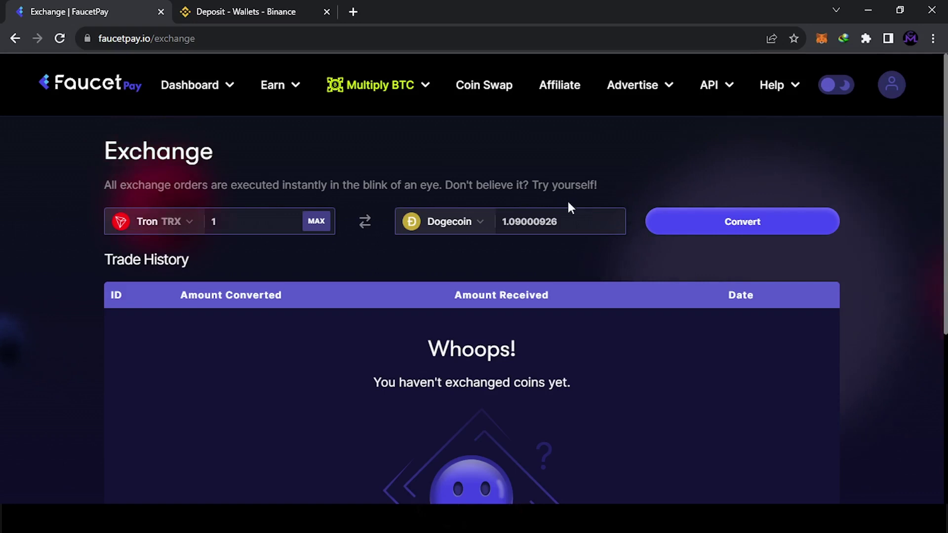
pyautogui.click(762, 231)
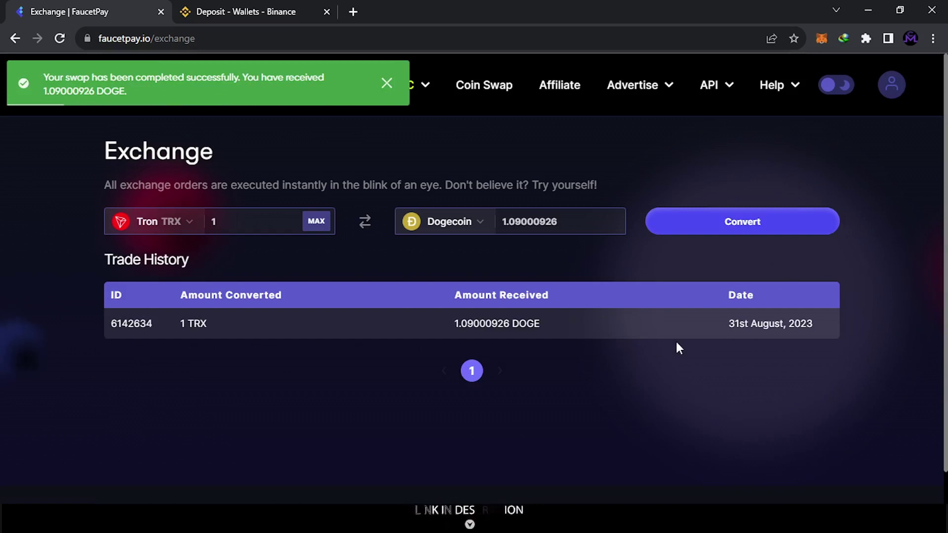
# Return to the wallet's coin list and check the balances after the swap.
pyautogui.click(14, 40)
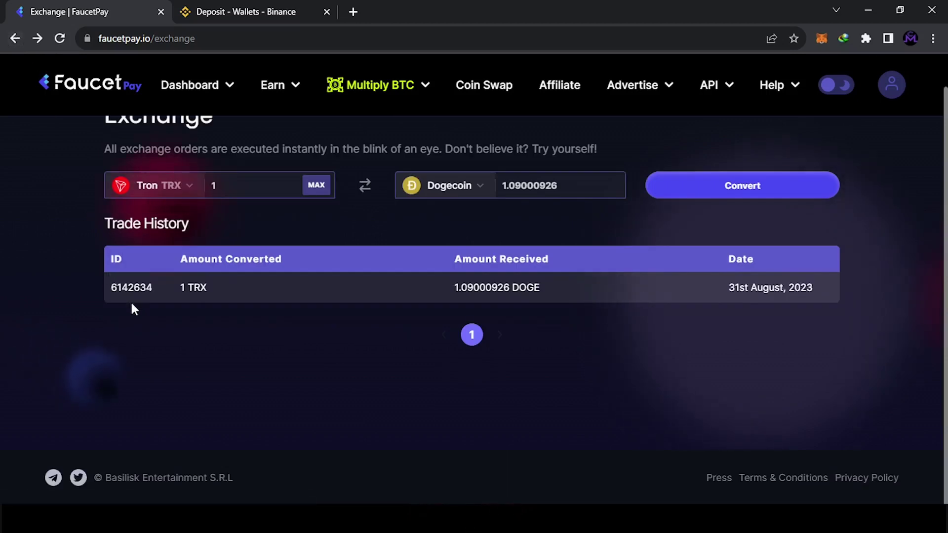
pyautogui.click(15, 39)
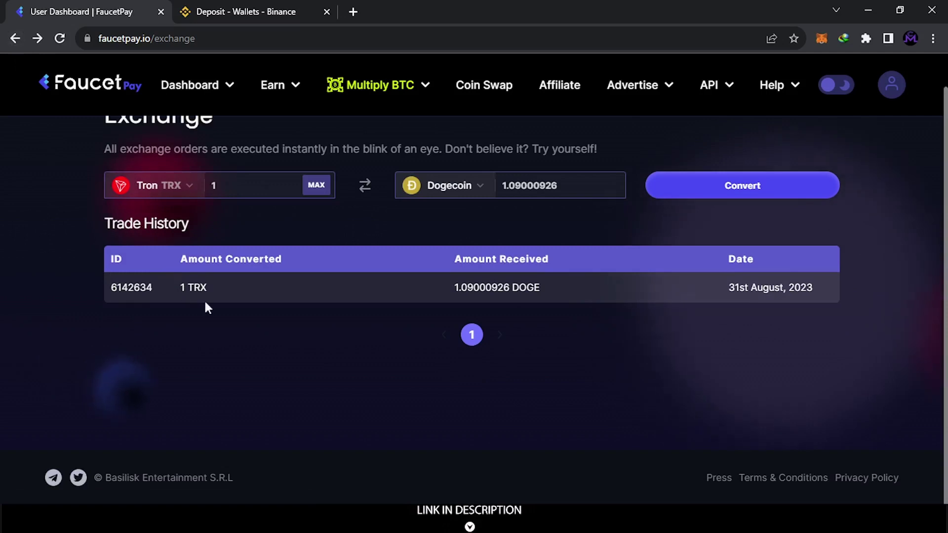
pyautogui.click(17, 37)
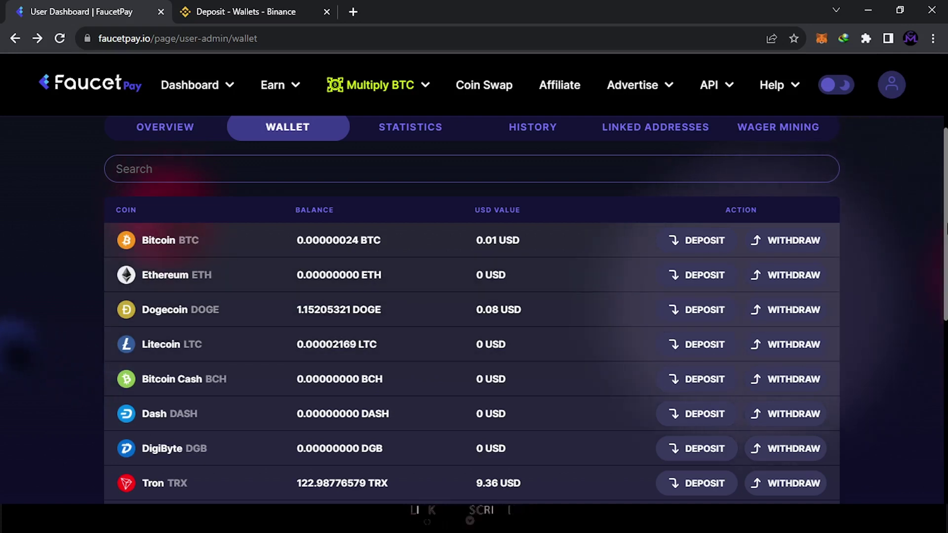
pyautogui.scroll(-1, 584, 326)
pyautogui.scroll(-1, 474, 311)
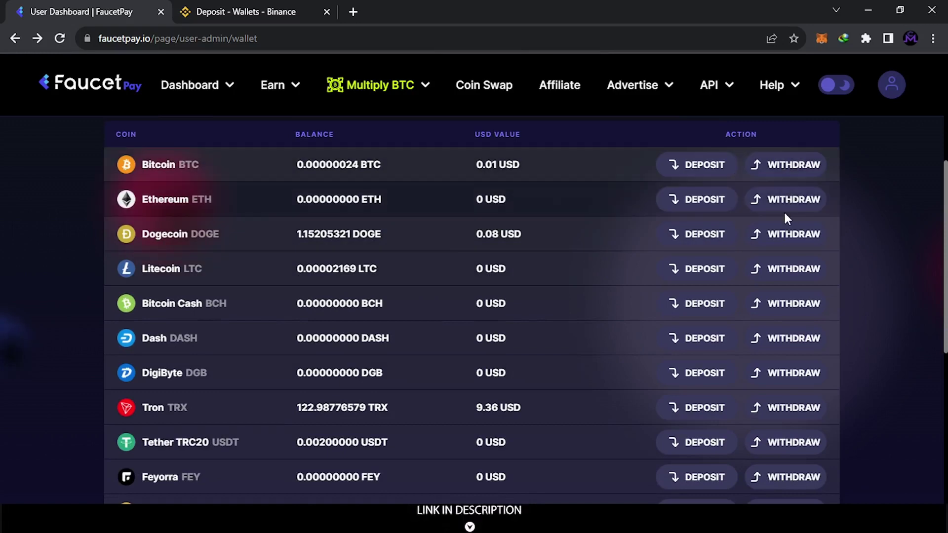
# Open the Dogecoin withdrawal form, compare the normal and priority withdrawal types, and close the form.
pyautogui.click(791, 242)
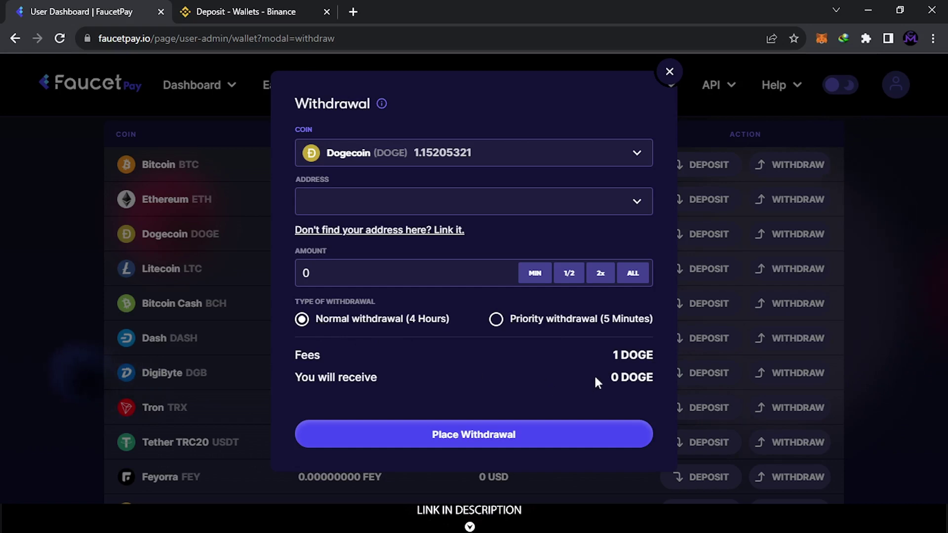
pyautogui.click(495, 321)
pyautogui.click(312, 320)
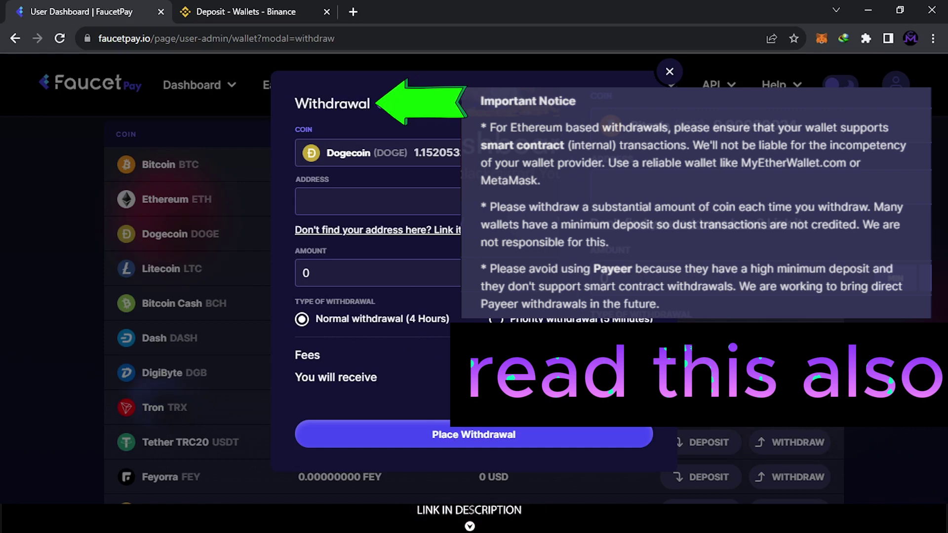
pyautogui.click(669, 72)
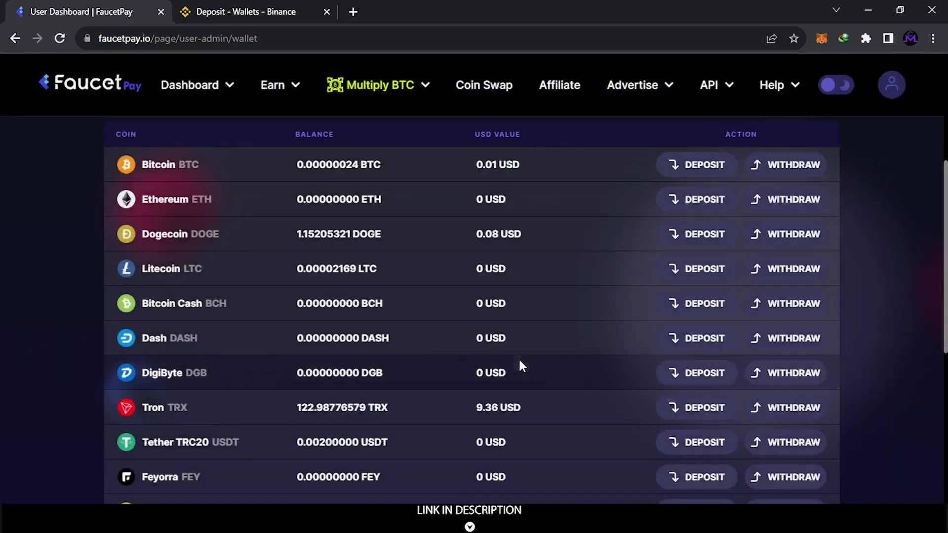
# Open the Tron withdrawal form and follow its link to the form for linking an address.
pyautogui.click(794, 413)
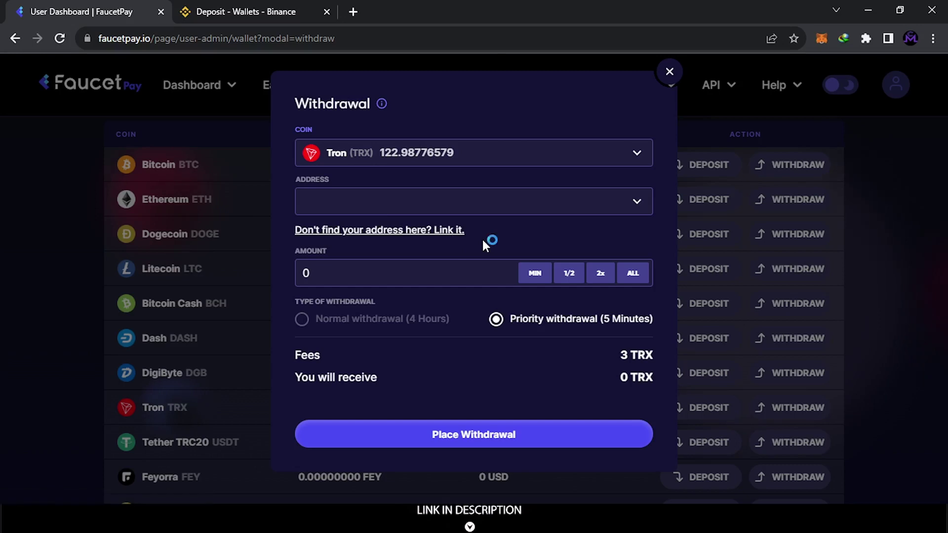
pyautogui.click(382, 231)
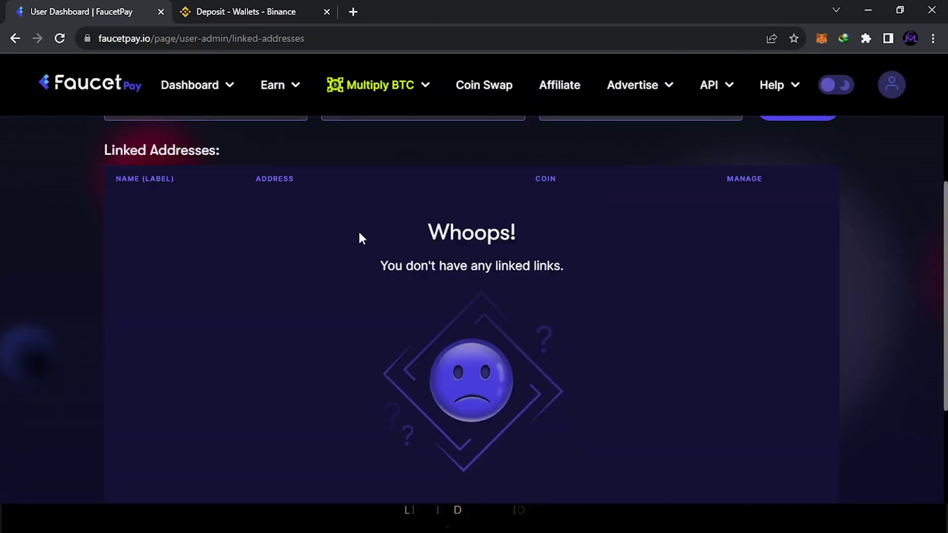
pyautogui.scroll(3, 327, 256)
pyautogui.scroll(1, 327, 257)
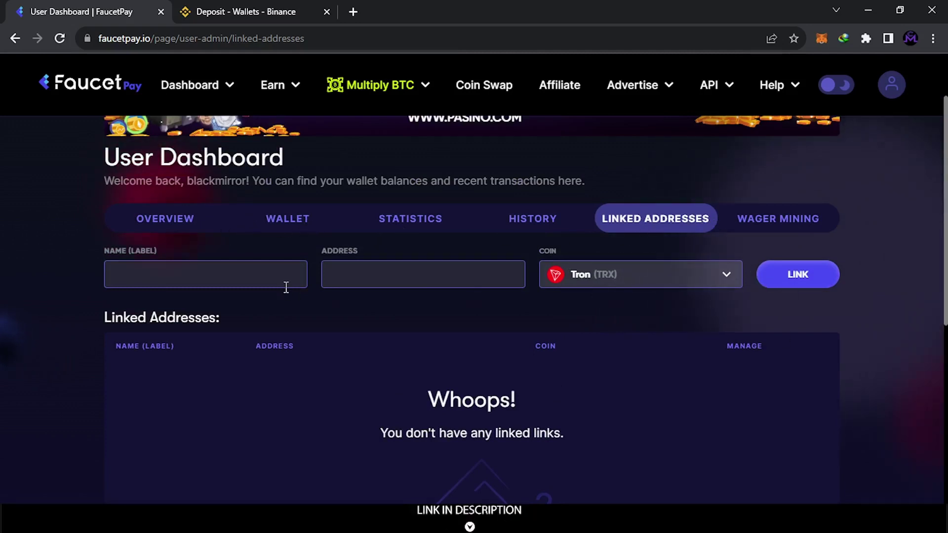
# Check the coin choices for the linked address, keeping Tron (TRX) selected.
pyautogui.click(656, 273)
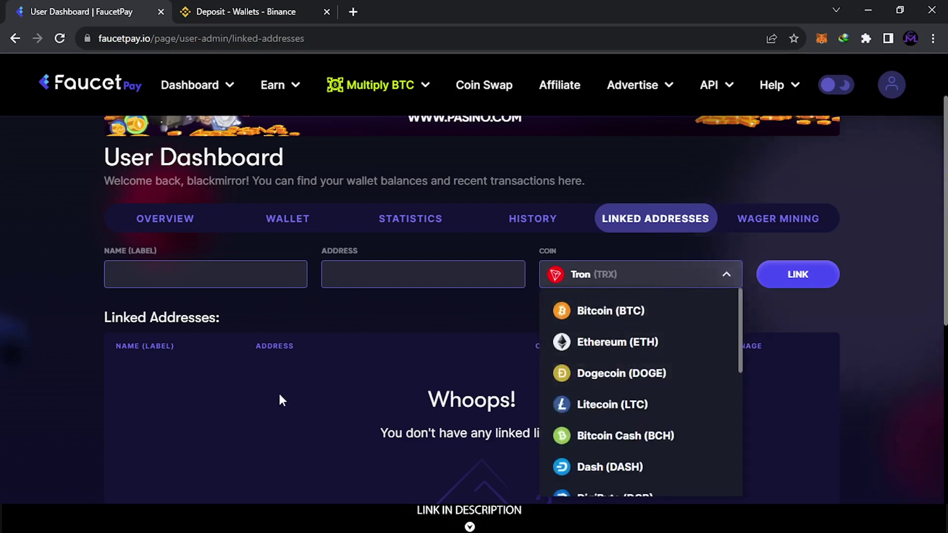
pyautogui.click(281, 414)
pyautogui.scroll(-1, 799, 291)
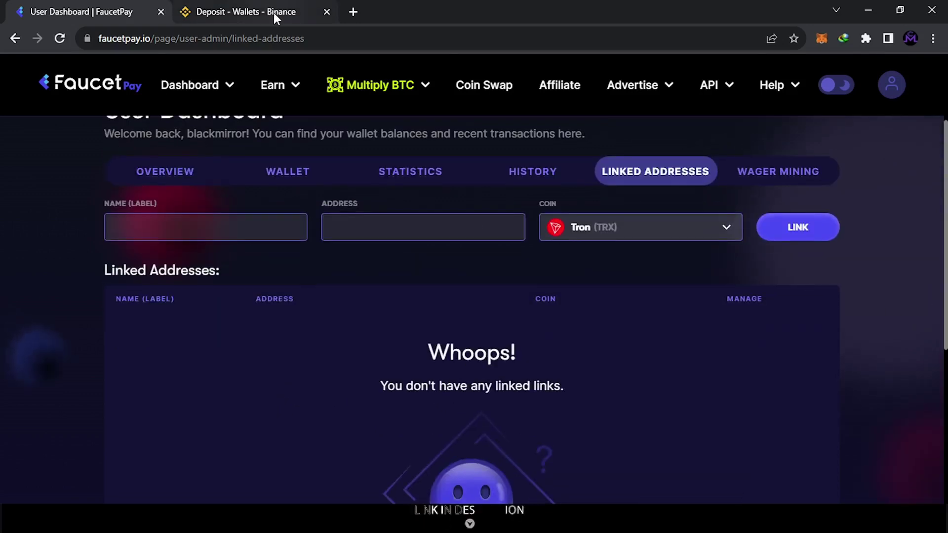
pyautogui.moveTo(244, 10)
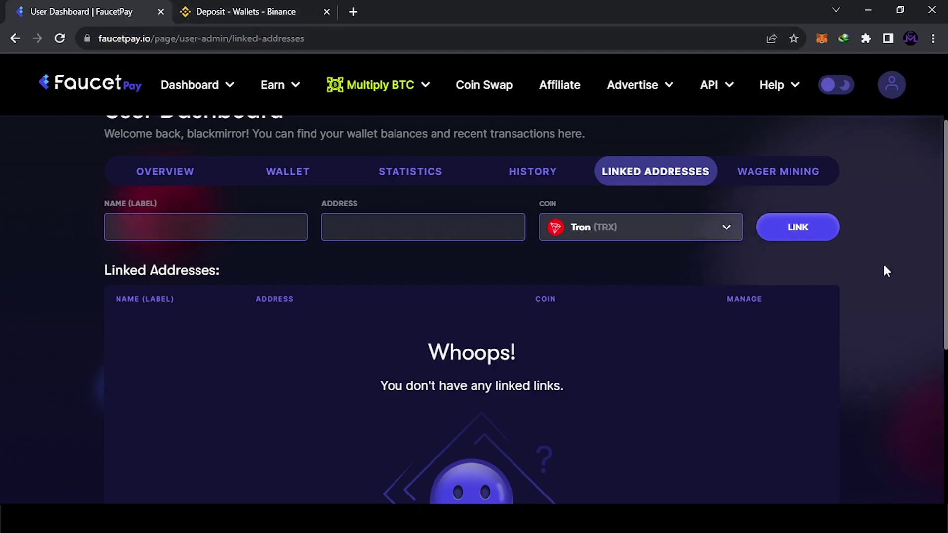
pyautogui.scroll(1, 938, 217)
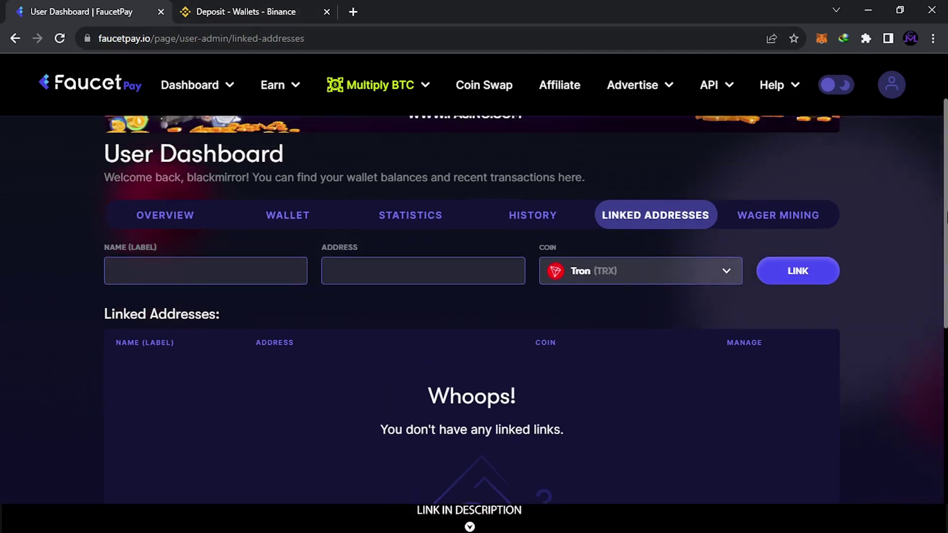
pyautogui.scroll(1, 946, 215)
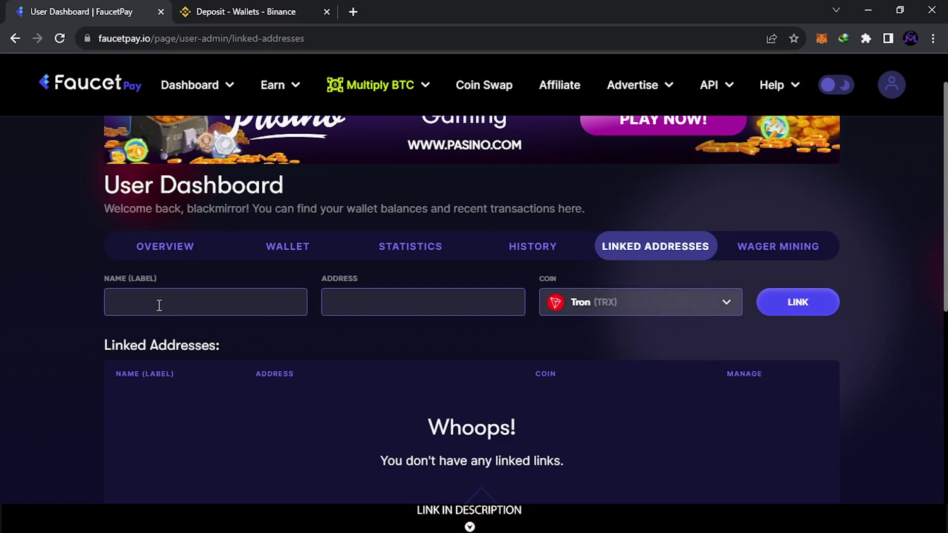
# Label the new linked address "faucetpay to binance".
pyautogui.write('t')
pyautogui.write('auce')
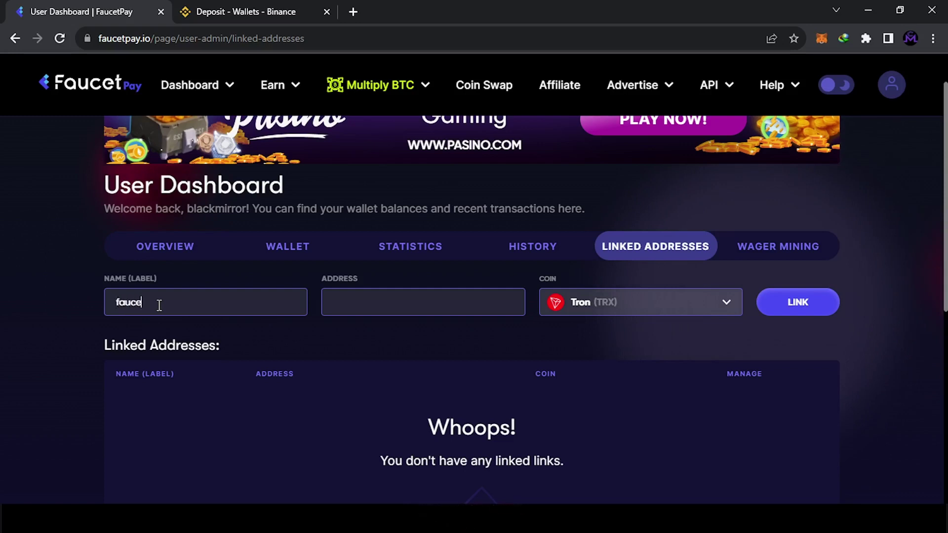
pyautogui.write('tpay')
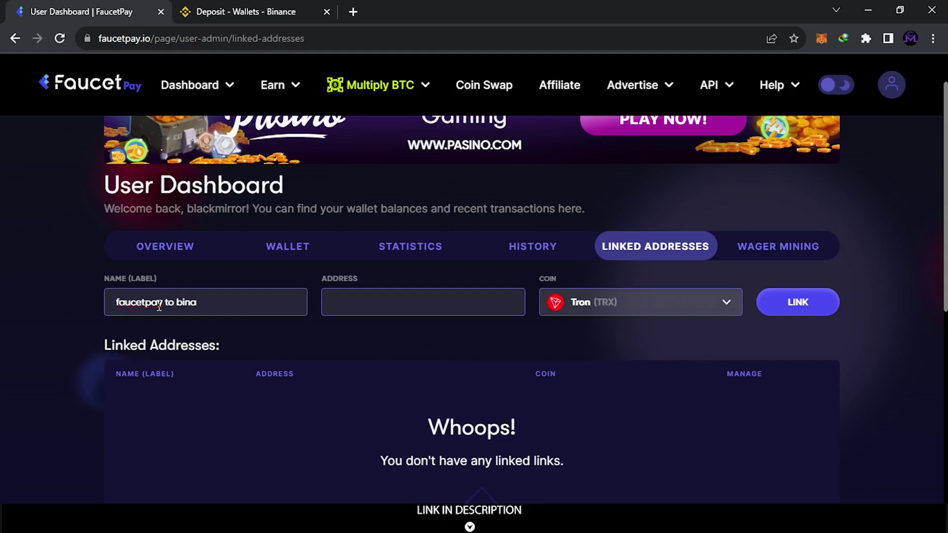
pyautogui.write(' to binance')
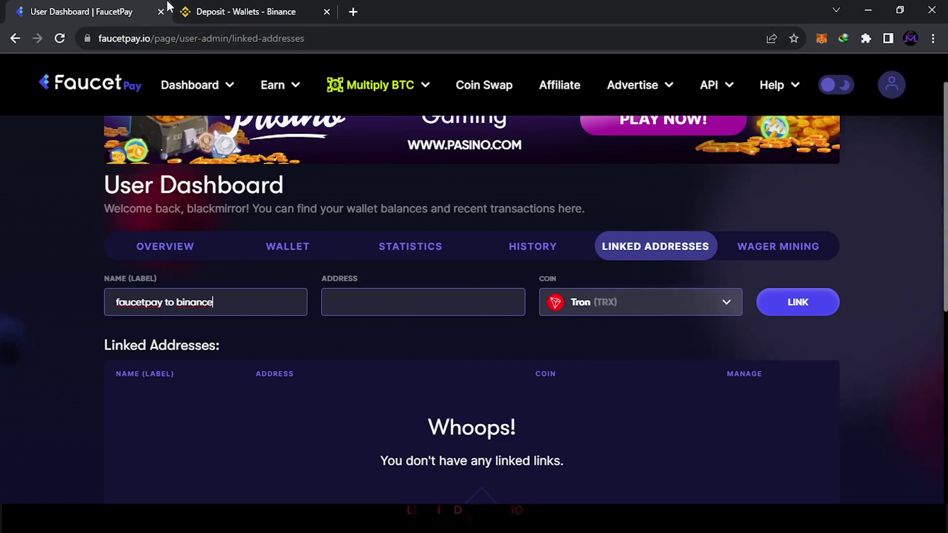
# Switch to the Binance deposit page and copy the TRX deposit address for the Tron (TRC20) network.
pyautogui.click(261, 10)
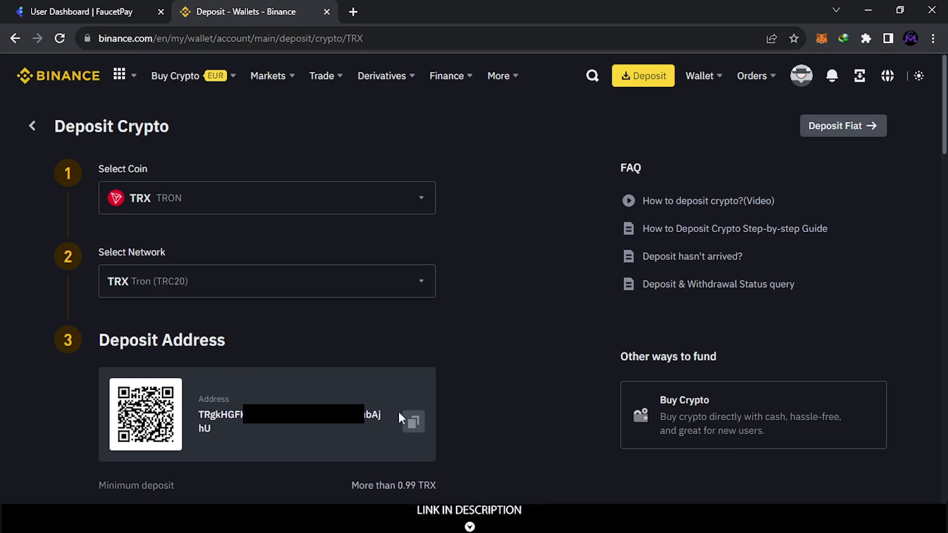
pyautogui.click(413, 424)
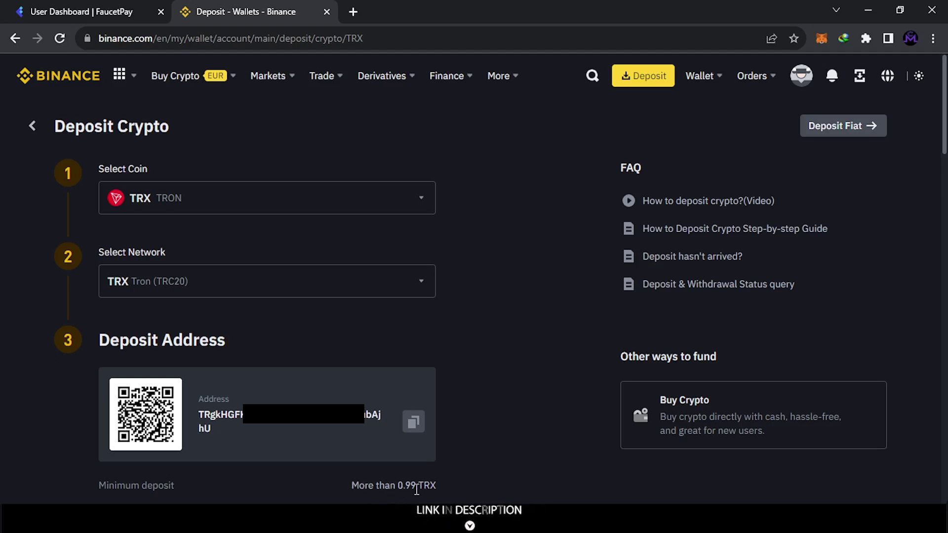
# Copy the TRX deposit address from Binance, switch back to FaucetPay, paste it as the new linked address and link it.
pyautogui.click(413, 421)
pyautogui.click(62, 11)
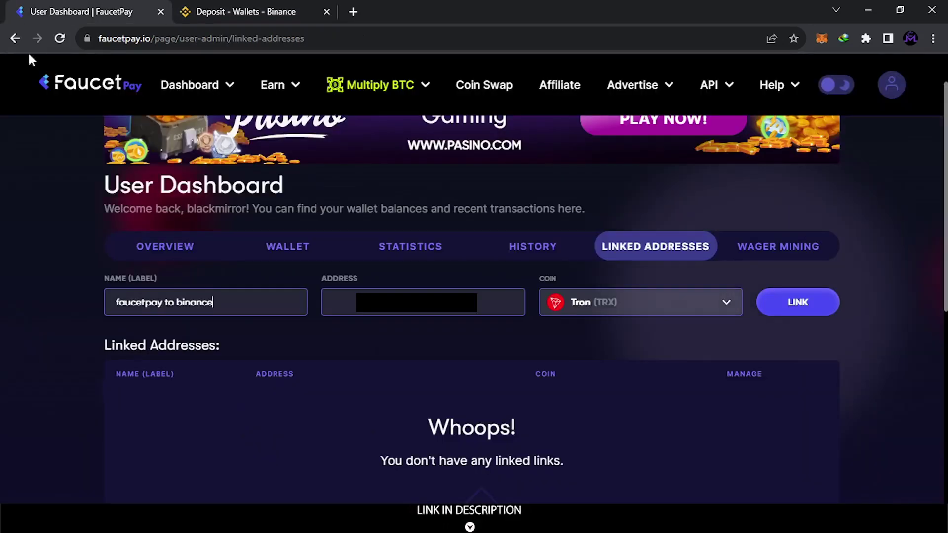
pyautogui.click(350, 300)
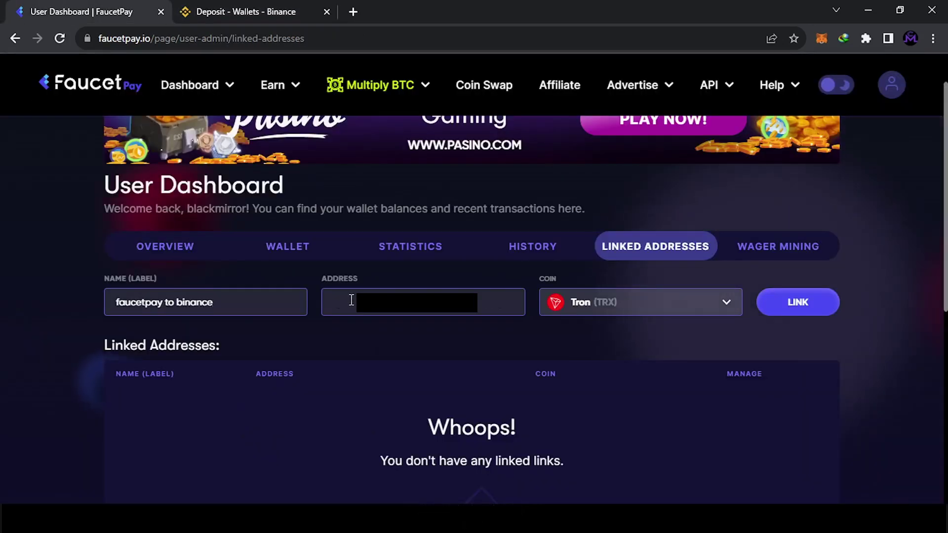
pyautogui.hotkey('ctrl', 'v')
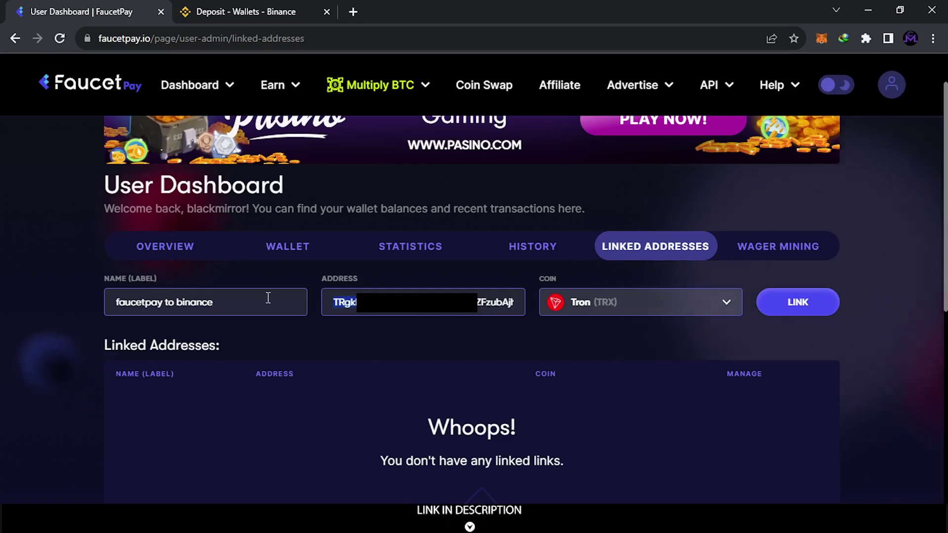
pyautogui.moveTo(306, 302); pyautogui.dragTo(411, 292)
pyautogui.click(446, 317)
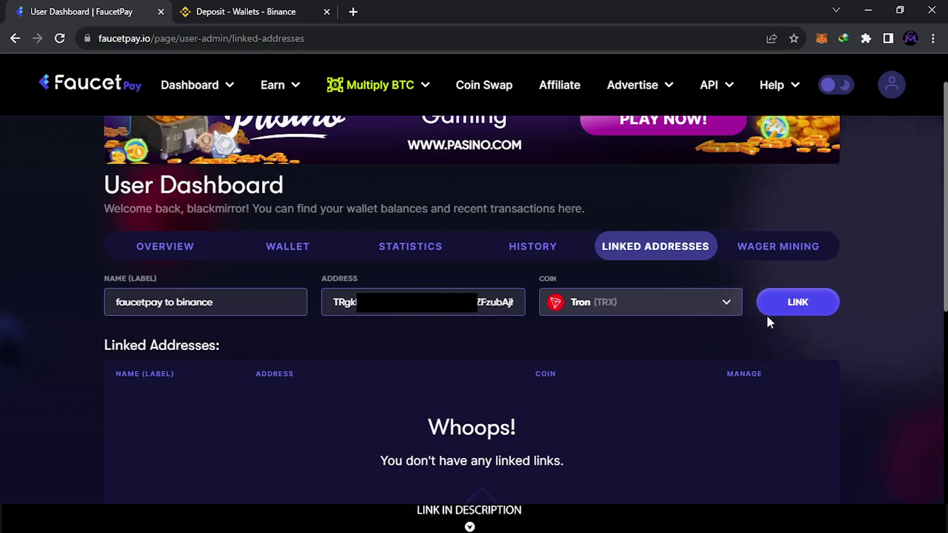
pyautogui.click(783, 315)
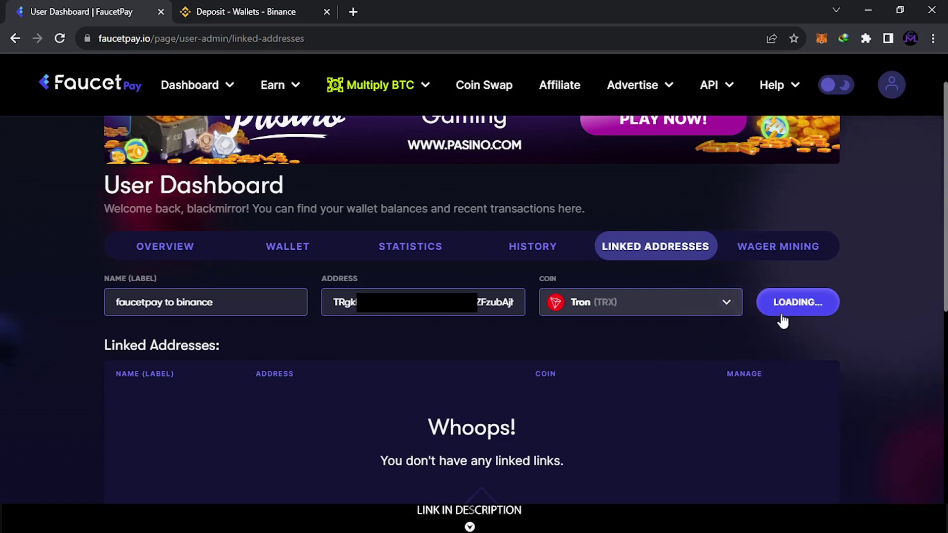
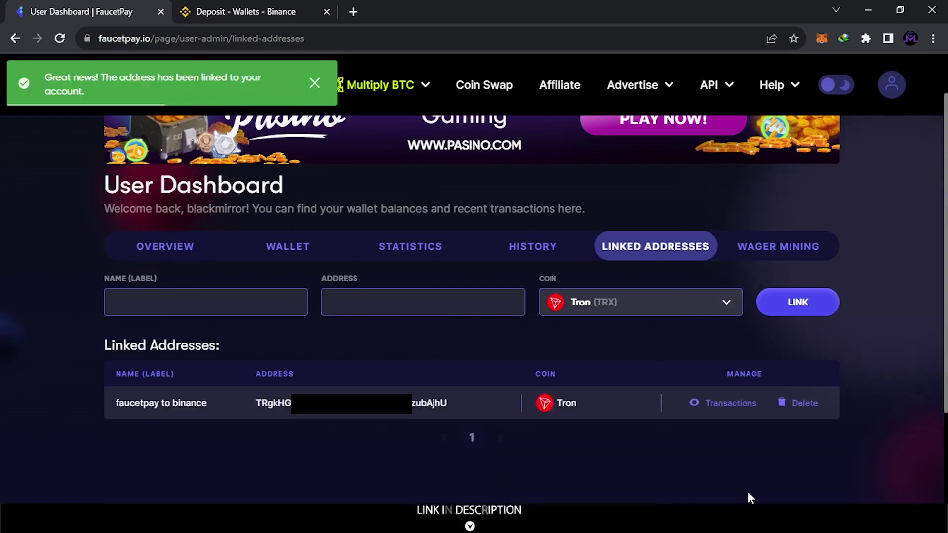
# Return to the Tron withdrawal form and check its amount, fee and amount to receive.
pyautogui.click(15, 38)
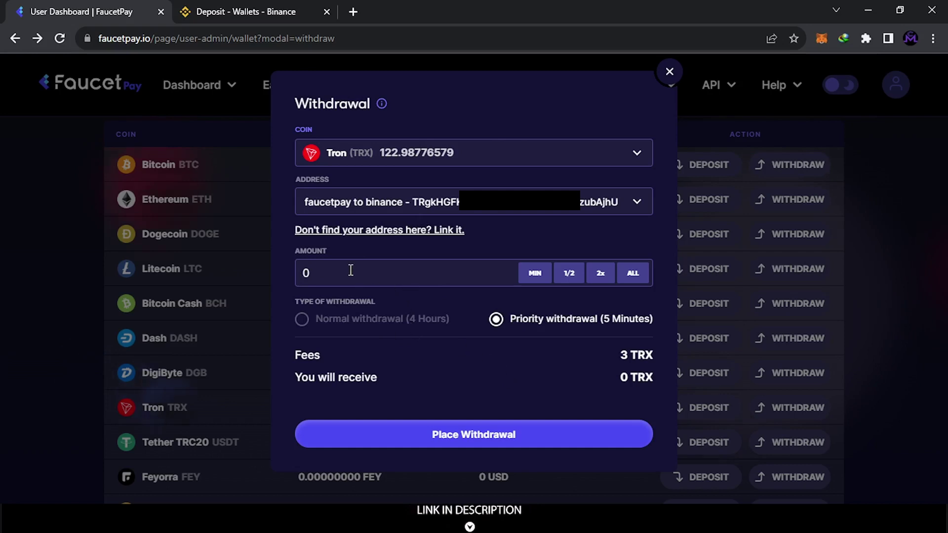
pyautogui.moveTo(350, 270); pyautogui.dragTo(292, 270)
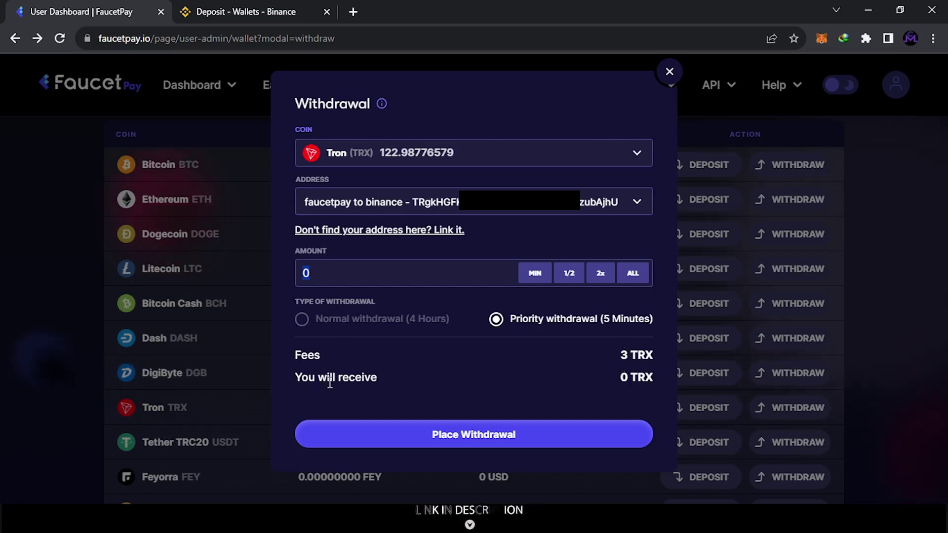
pyautogui.moveTo(621, 380); pyautogui.dragTo(629, 383)
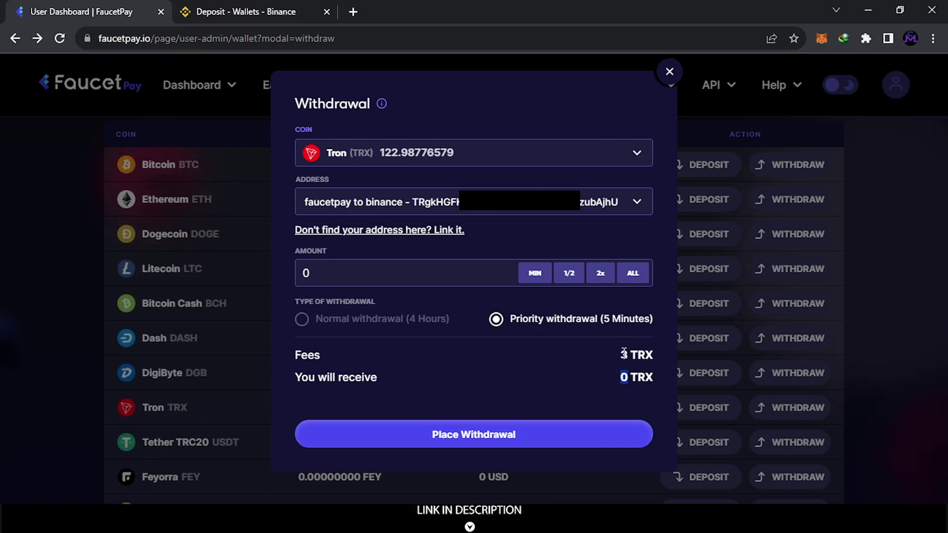
# Try withdrawal amounts of 3, 4 and 10 TRX to compare what is received after the fee.
pyautogui.click(329, 277)
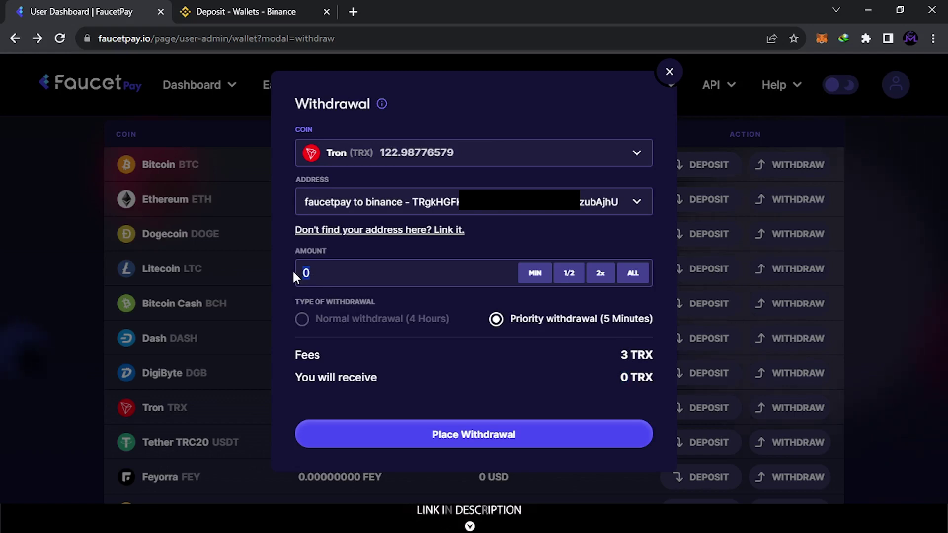
pyautogui.write('3')
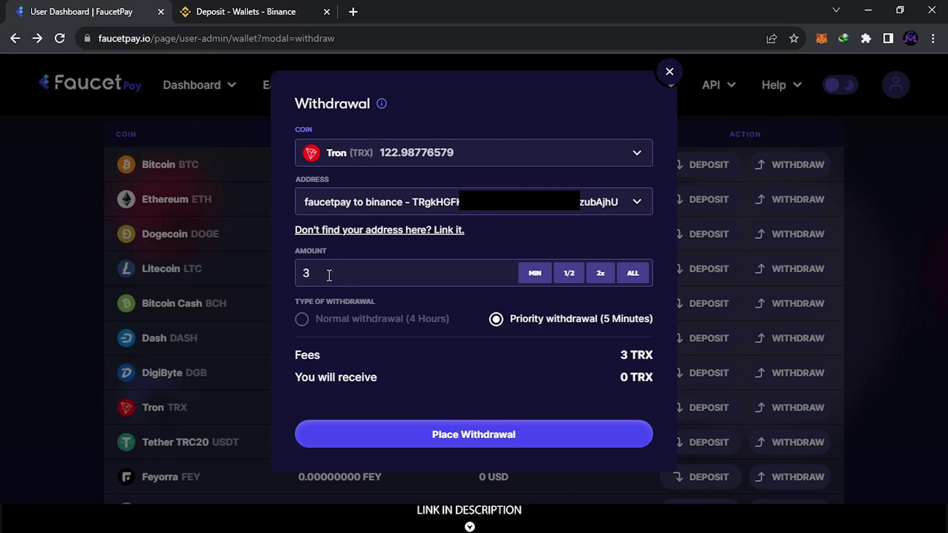
pyautogui.write('4')
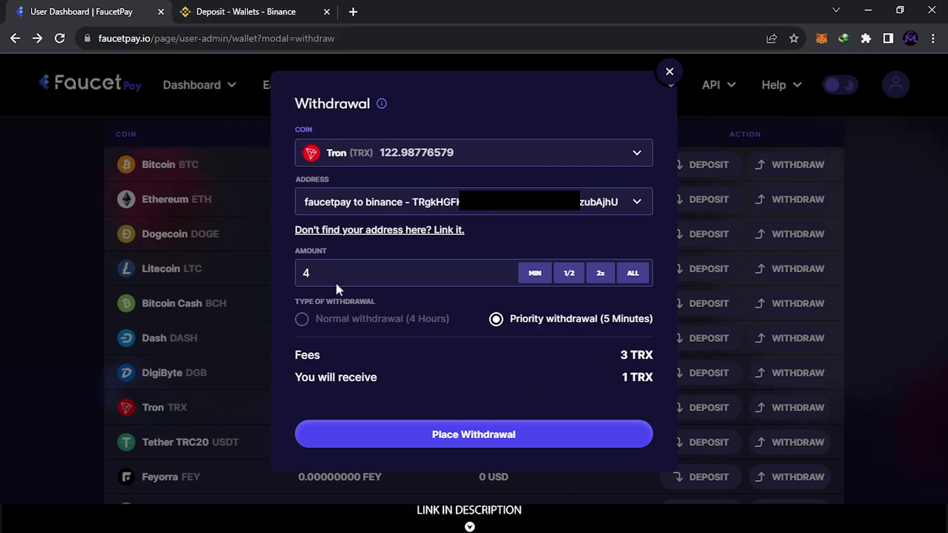
pyautogui.moveTo(338, 273); pyautogui.dragTo(283, 273)
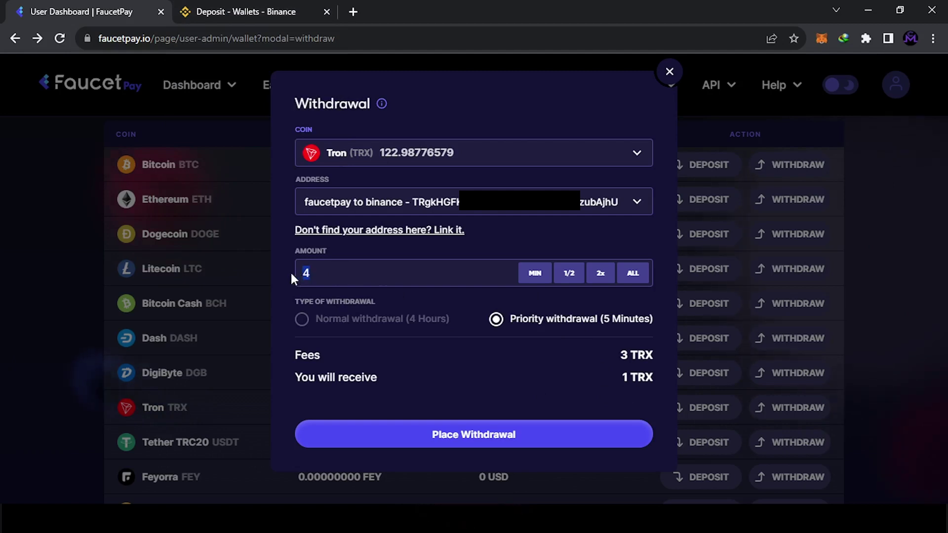
pyautogui.write('10')
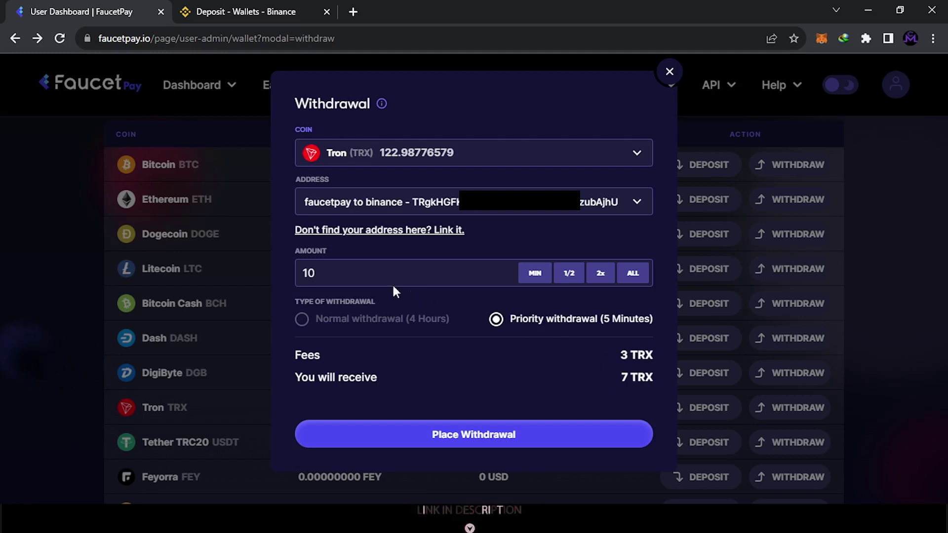
# Extend the amount with a long run of zeros to check the fee, and set it back to 10 TRX.
pyautogui.write('00000000000000000000000')
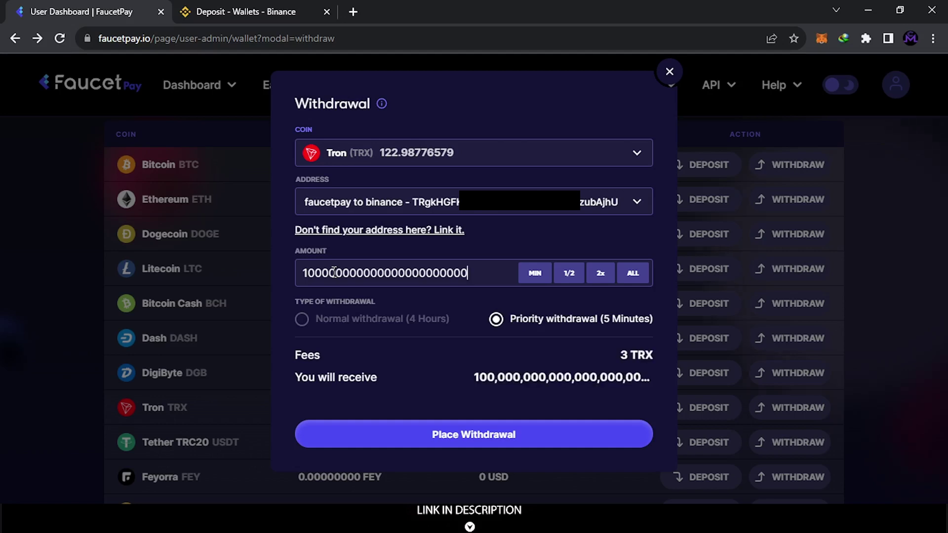
pyautogui.doubleClick(624, 355)
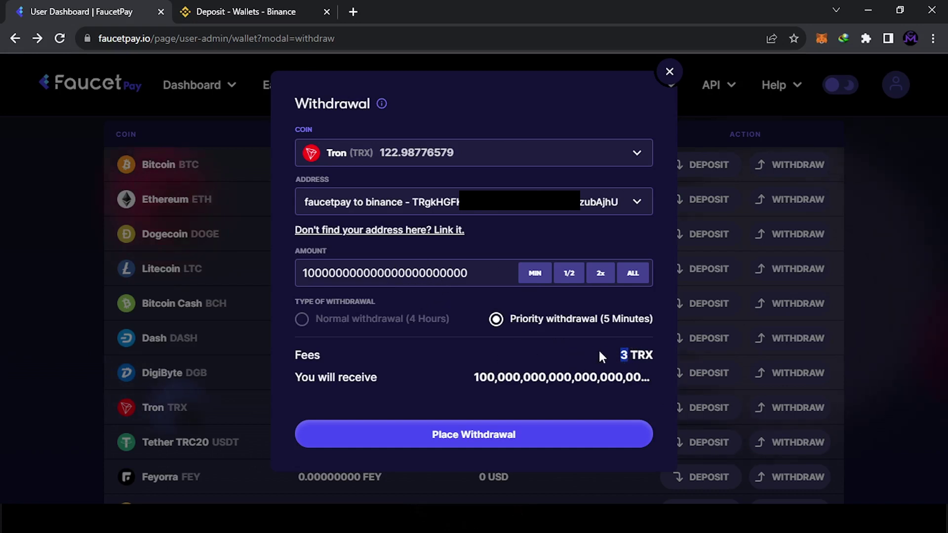
pyautogui.doubleClick(437, 271)
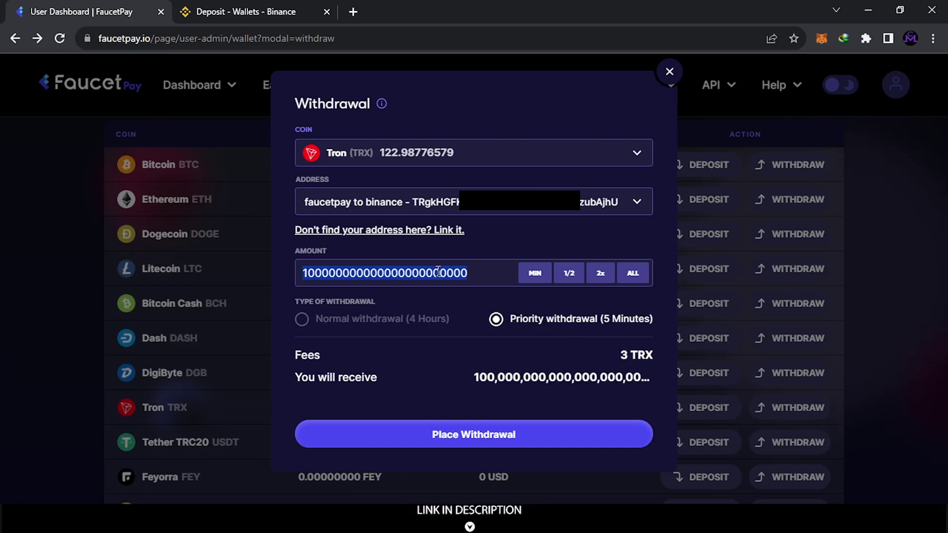
pyautogui.write('10')
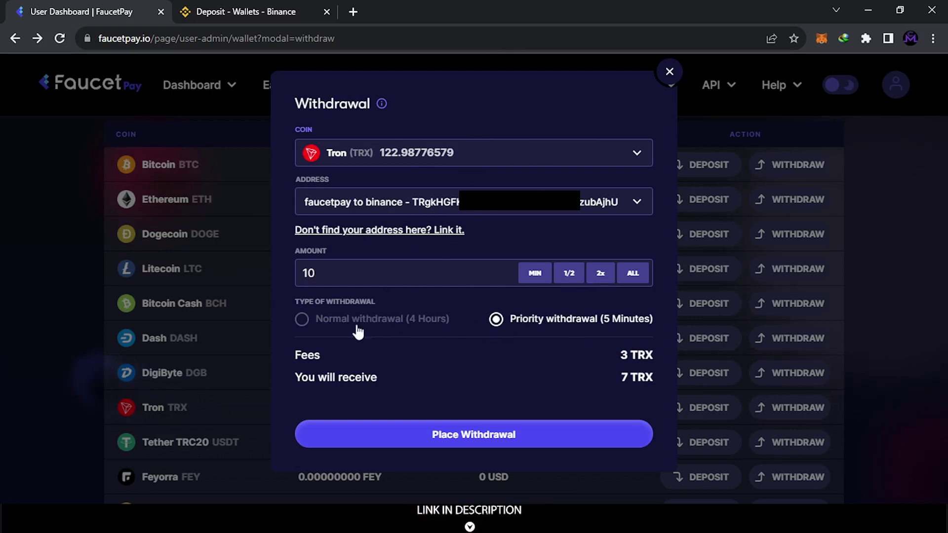
# Try the minimum, half, double and full-balance presets for the Tron withdrawal amount.
pyautogui.click(530, 282)
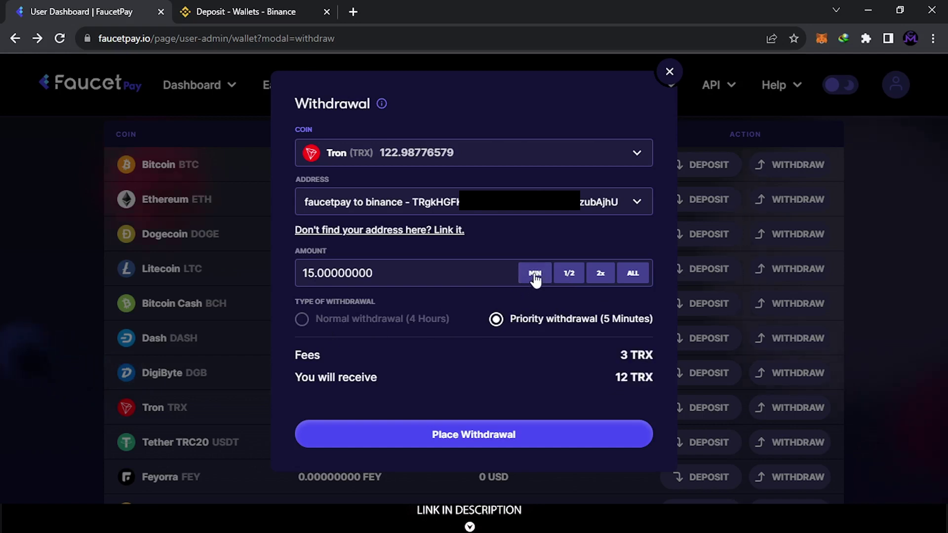
pyautogui.click(570, 284)
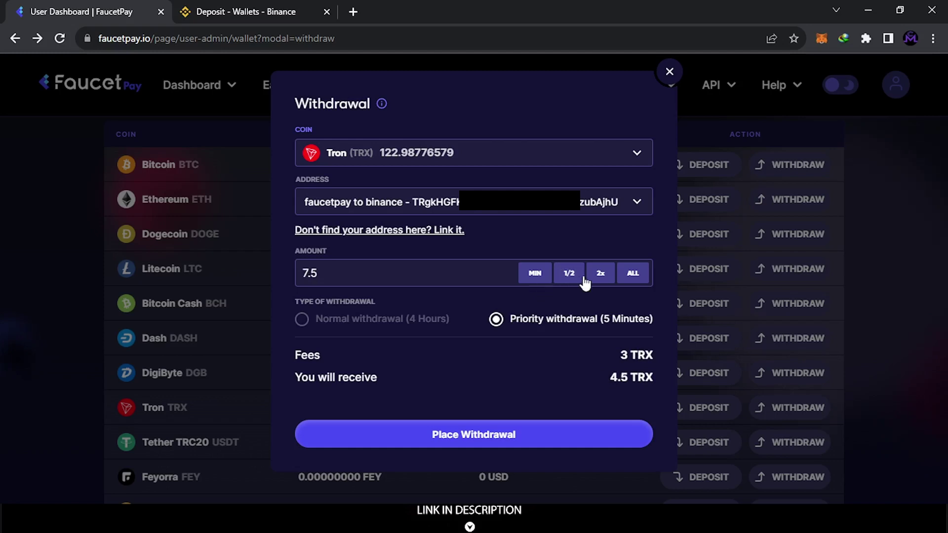
pyautogui.click(625, 277)
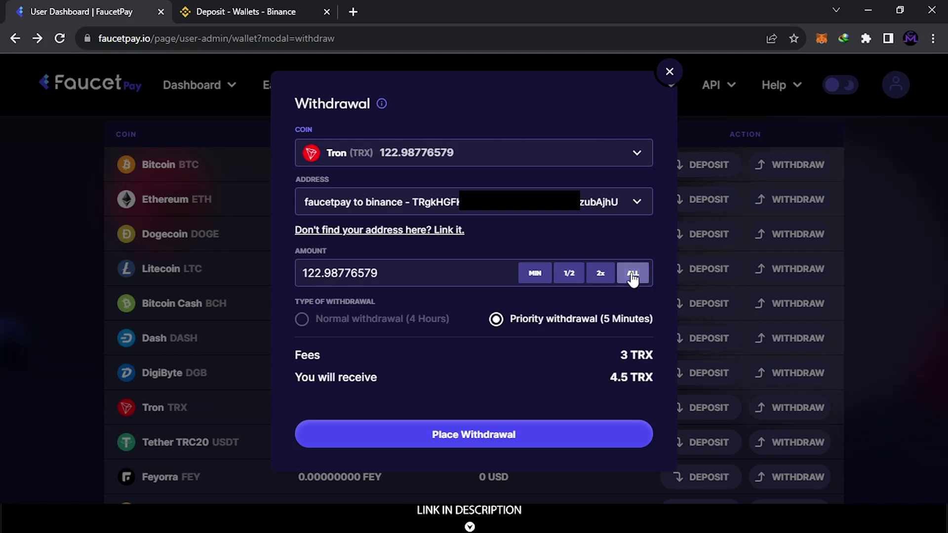
pyautogui.click(536, 279)
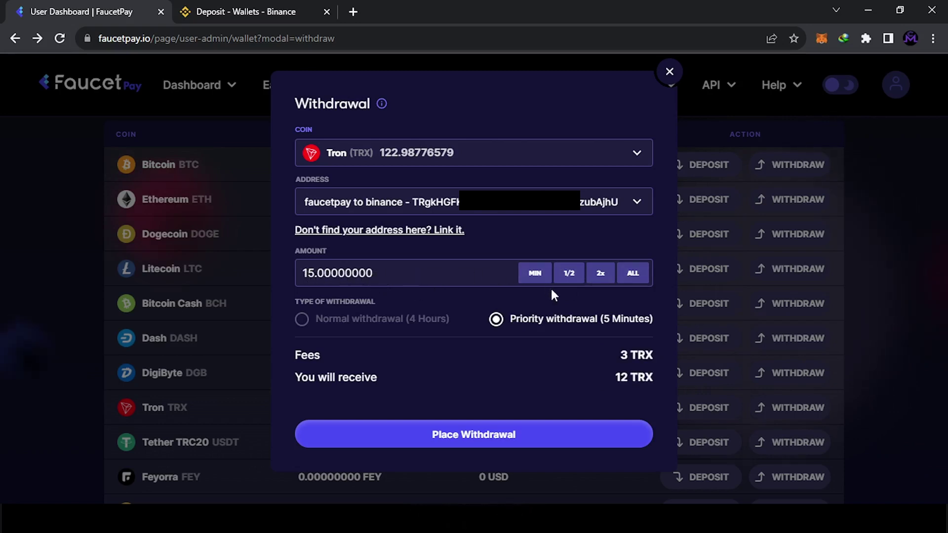
pyautogui.click(572, 277)
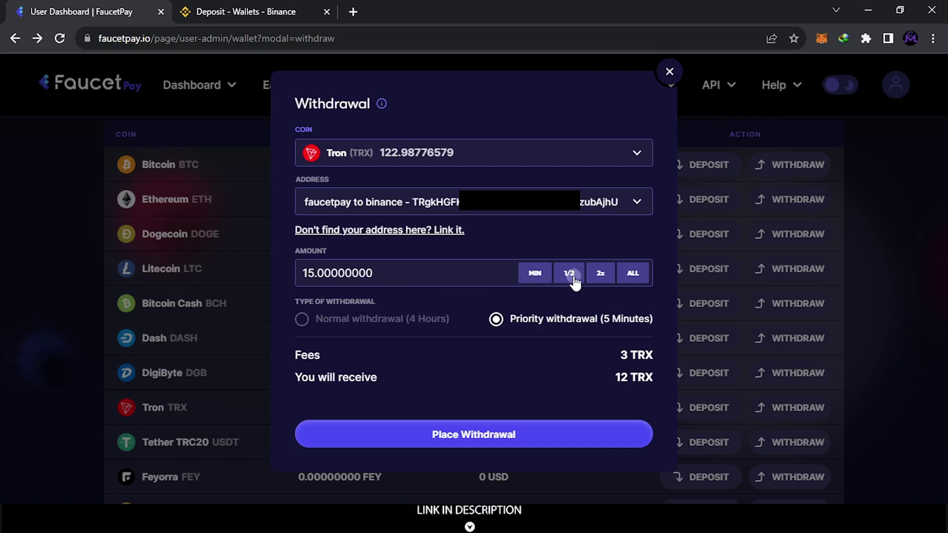
pyautogui.click(607, 284)
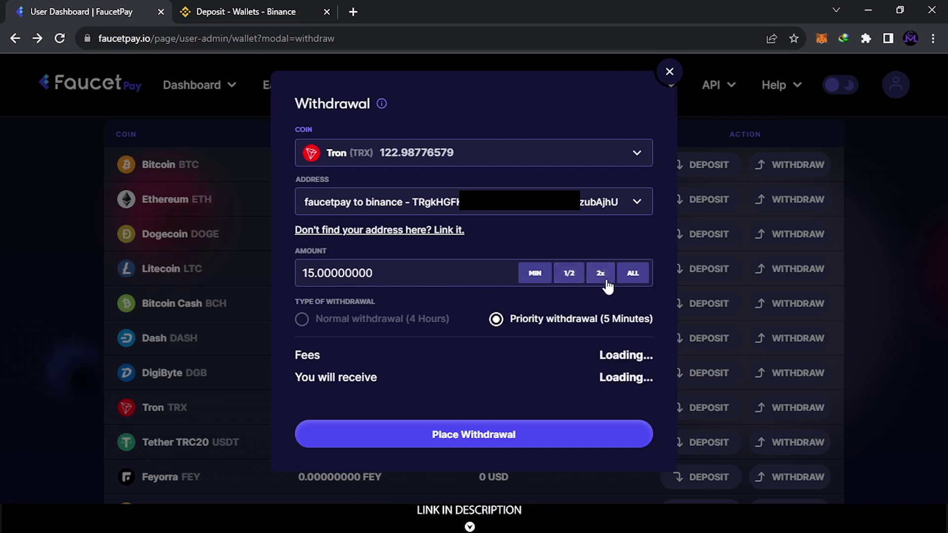
pyautogui.click(634, 279)
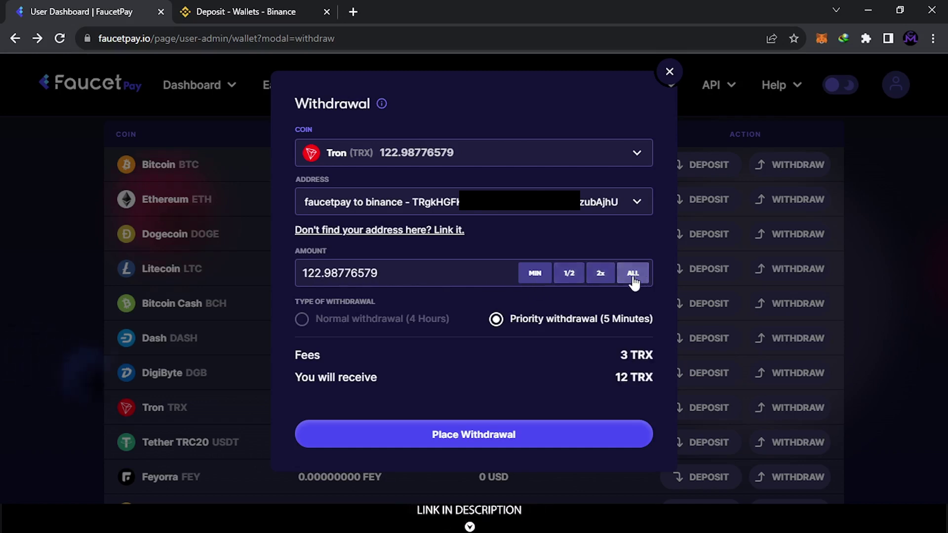
# Set the withdrawal amount to the minimum of 15 TRX and place the priority withdrawal to the linked Binance address.
pyautogui.click(534, 283)
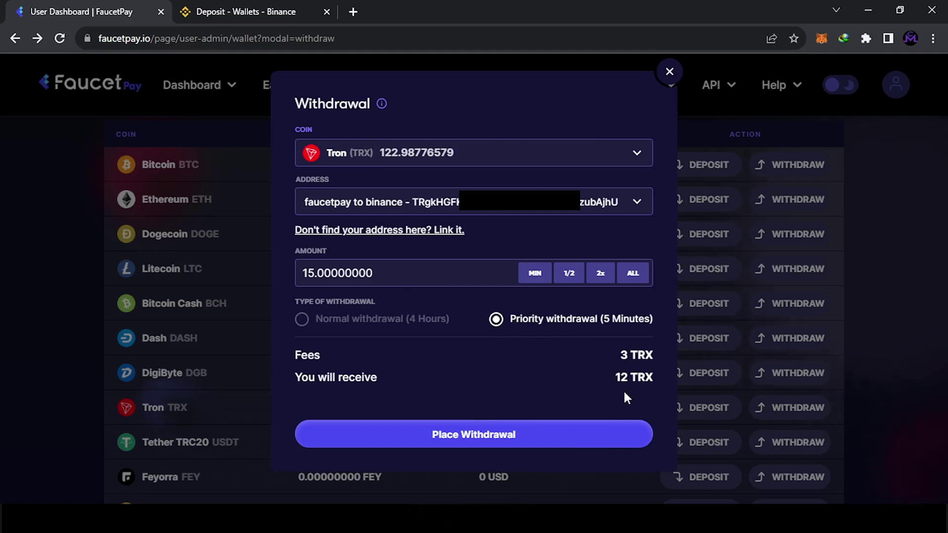
pyautogui.click(491, 443)
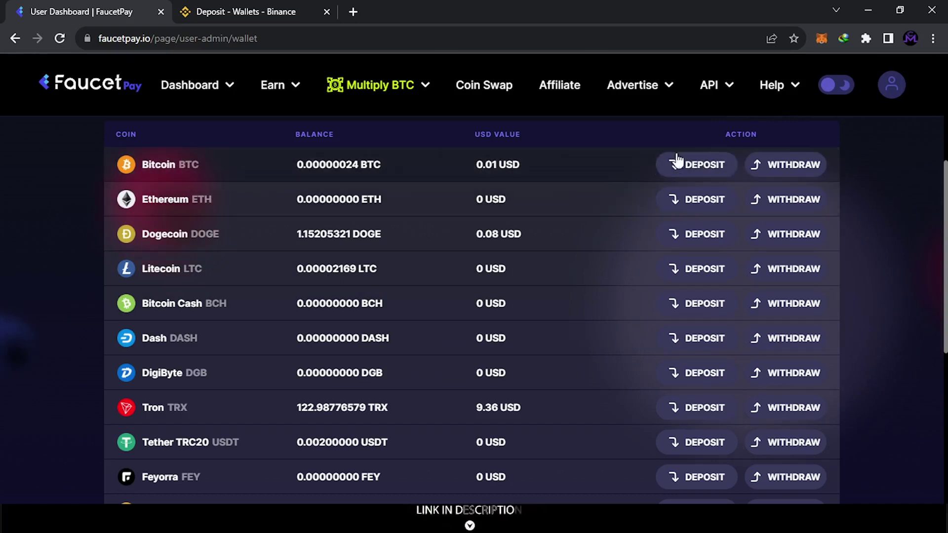
# Open the Bitcoin withdrawal form, fill in the minimum of 0.0005 BTC and choose Normal withdrawal (4 Hours) to compare fees.
pyautogui.click(775, 166)
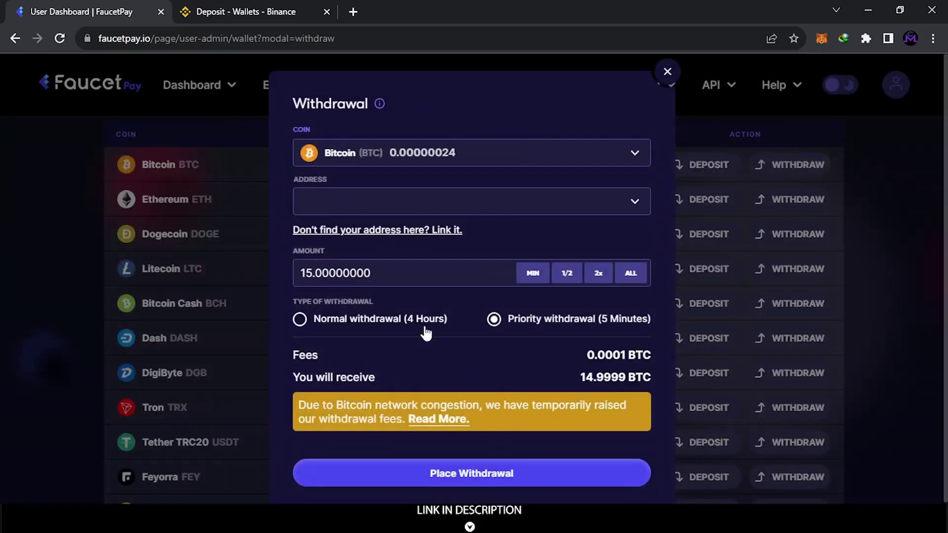
pyautogui.click(523, 275)
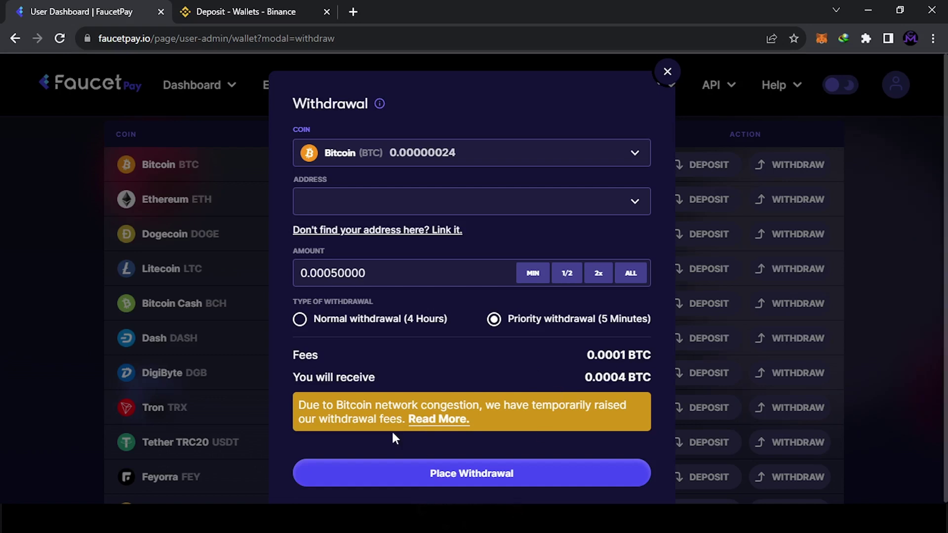
pyautogui.click(301, 321)
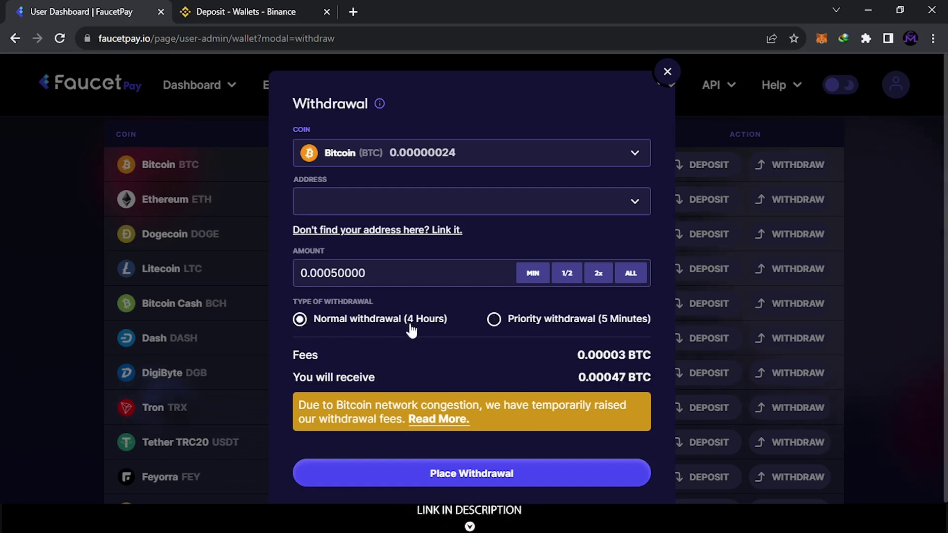
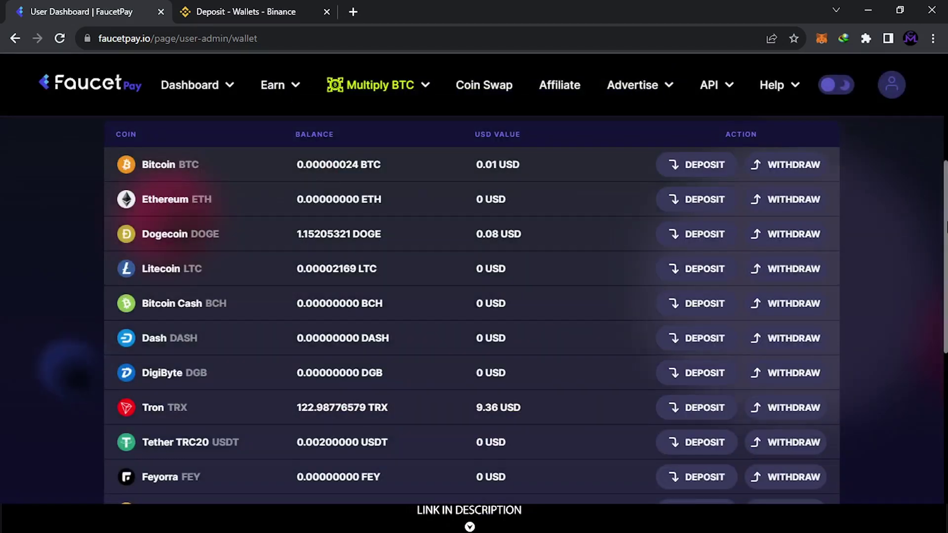
# Open the account's withdrawal history to check the status of the Tron withdrawal.
pyautogui.scroll(3, 607, 233)
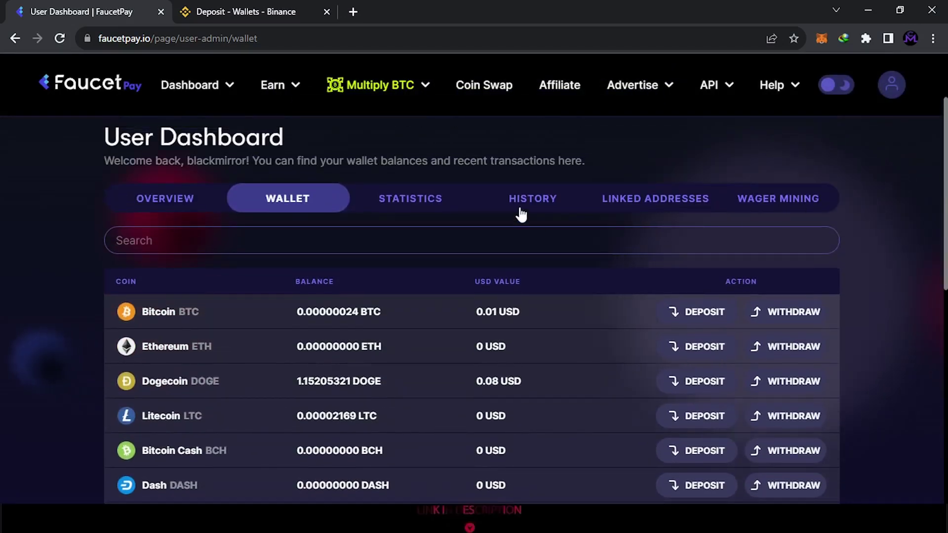
pyautogui.click(520, 205)
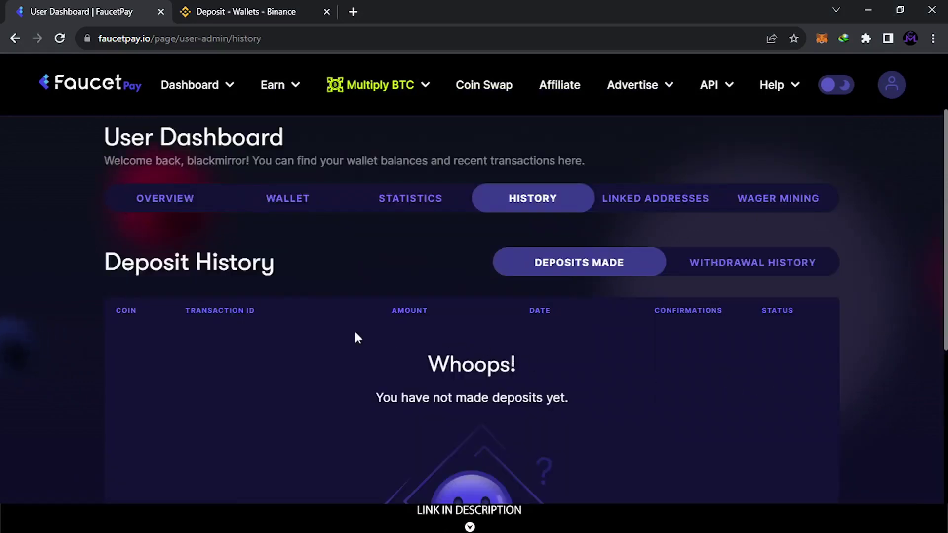
pyautogui.click(755, 266)
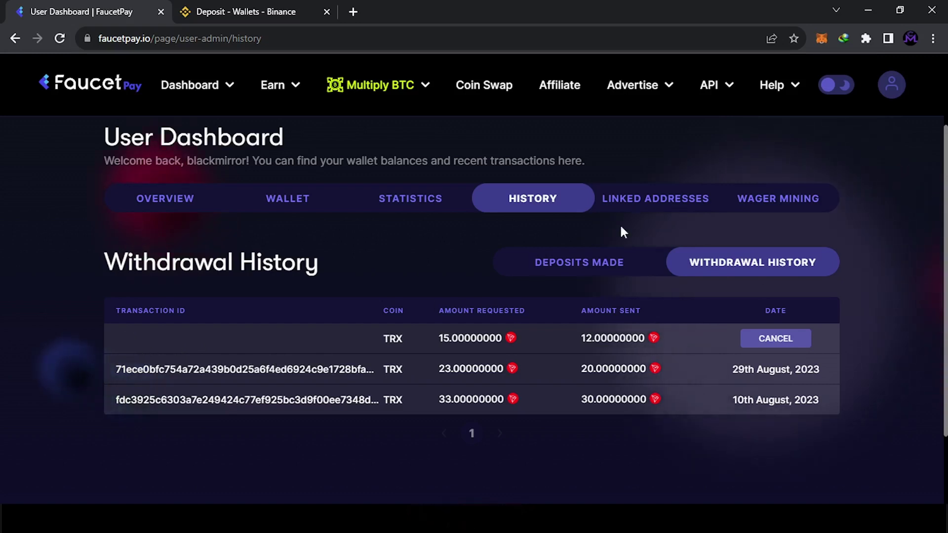
# View the linked addresses and return to the withdrawal history.
pyautogui.click(663, 202)
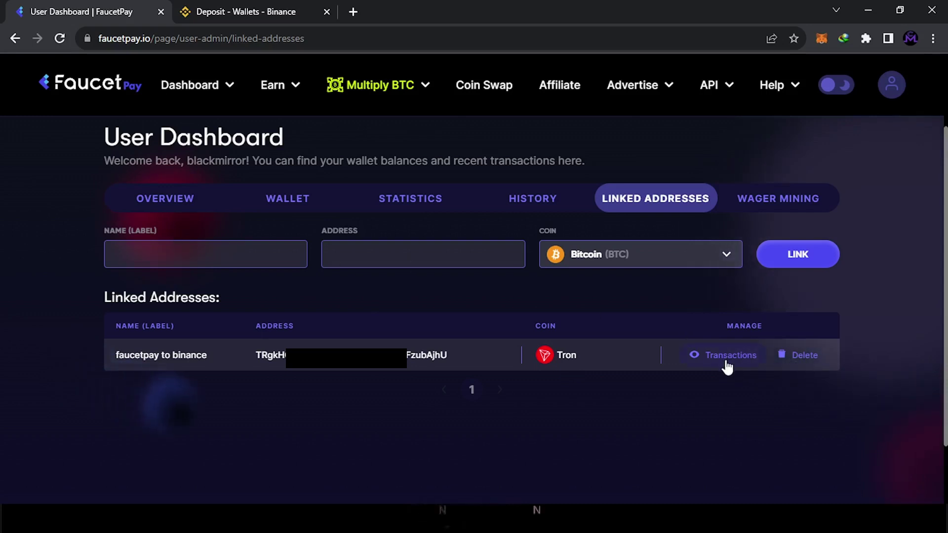
pyautogui.click(526, 206)
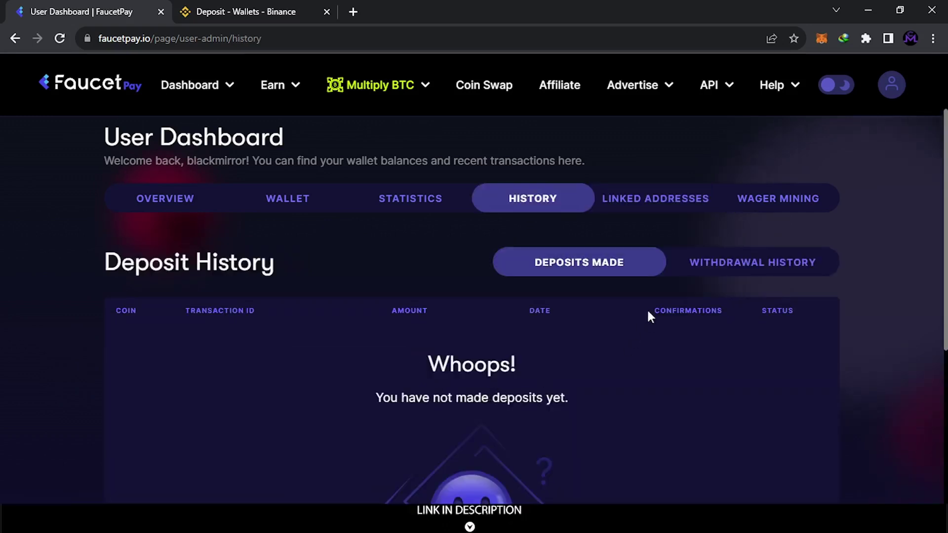
pyautogui.click(762, 270)
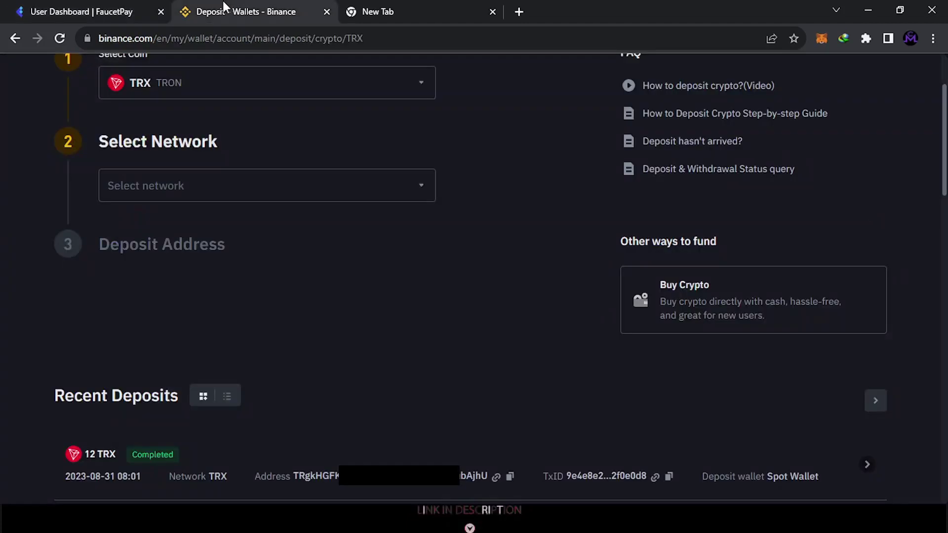
# Check the recent TRX deposits on Binance and switch back to the withdrawal history on FaucetPay.
pyautogui.click(224, 9)
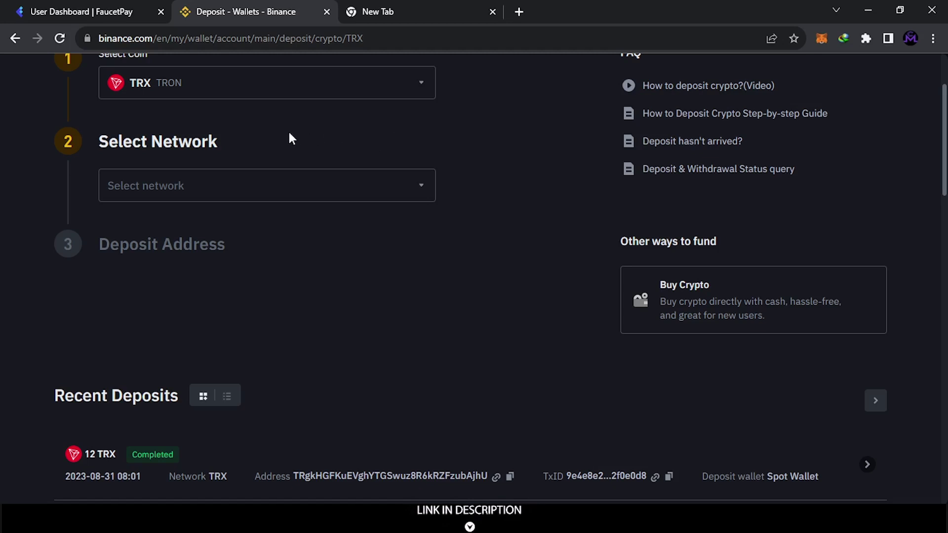
pyautogui.click(70, 10)
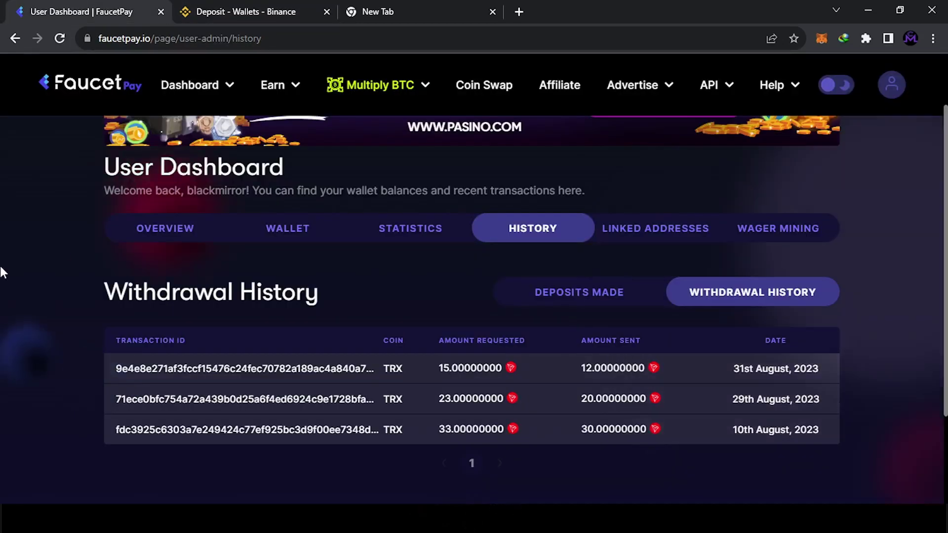